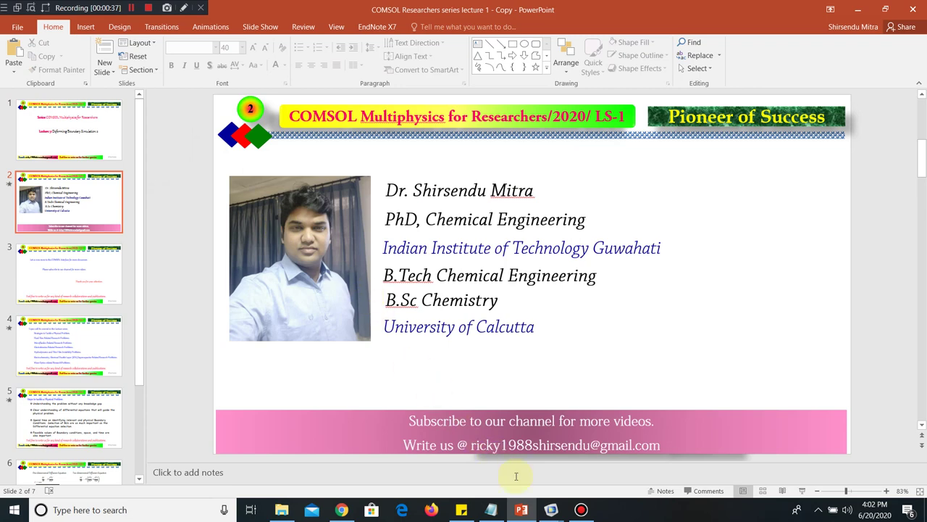
- Switch to the fsi deform.mph window in COMSOL Multiphysics and start a new 2D model with the Model Wizard
click(551, 510)
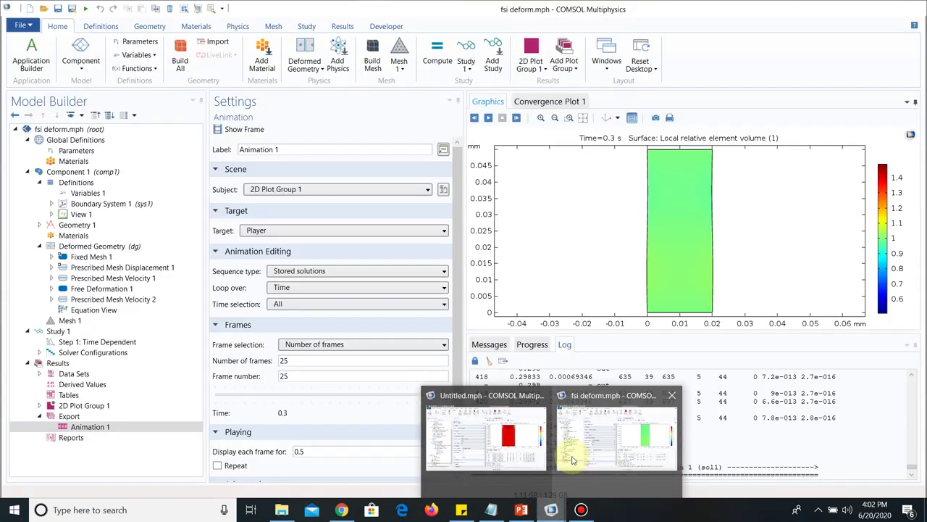
click(567, 455)
click(30, 26)
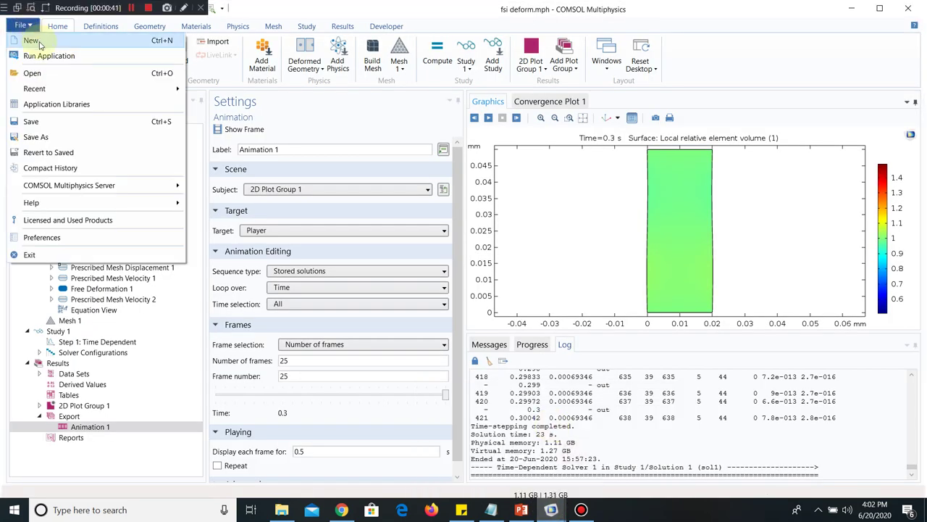
click(36, 38)
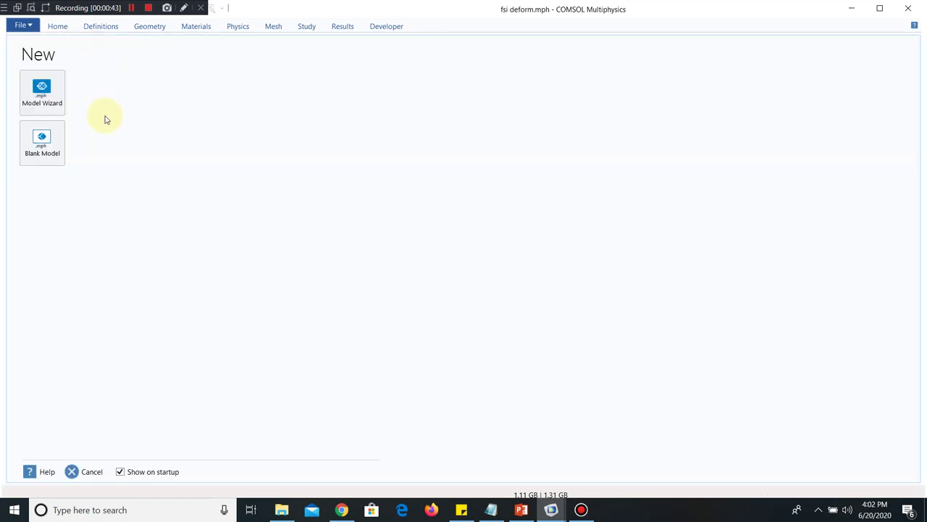
click(51, 90)
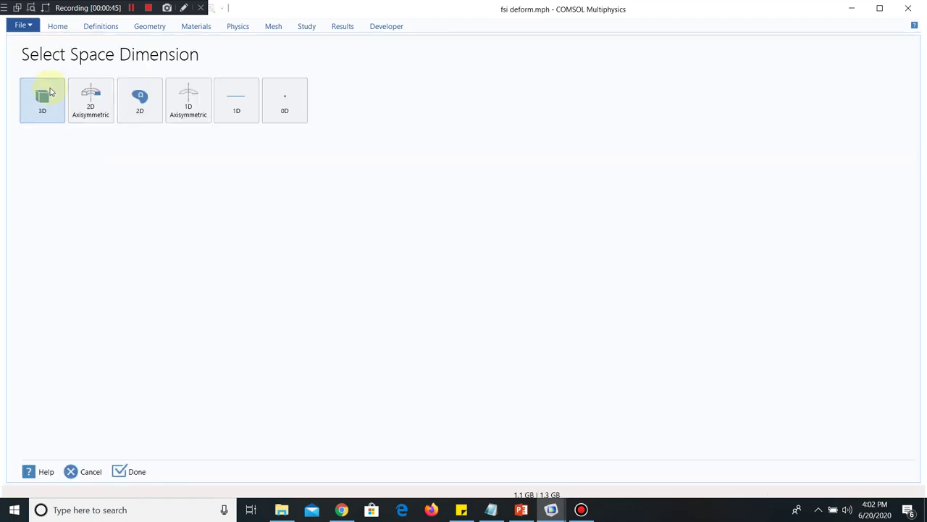
click(134, 105)
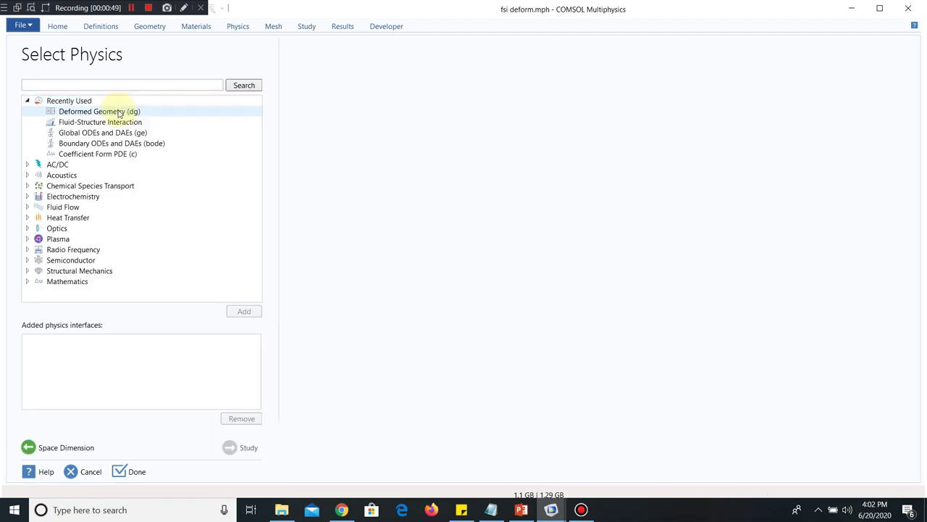
- Add the Deformed Geometry (dg) physics and a Time Dependent study, then finish the wizard without saving changes to fsi deform.mph
click(109, 112)
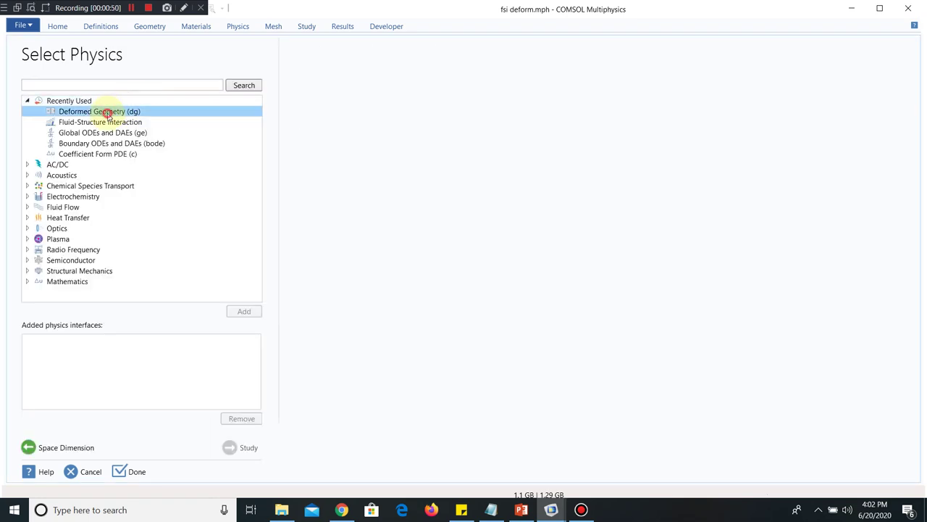
click(244, 311)
click(242, 446)
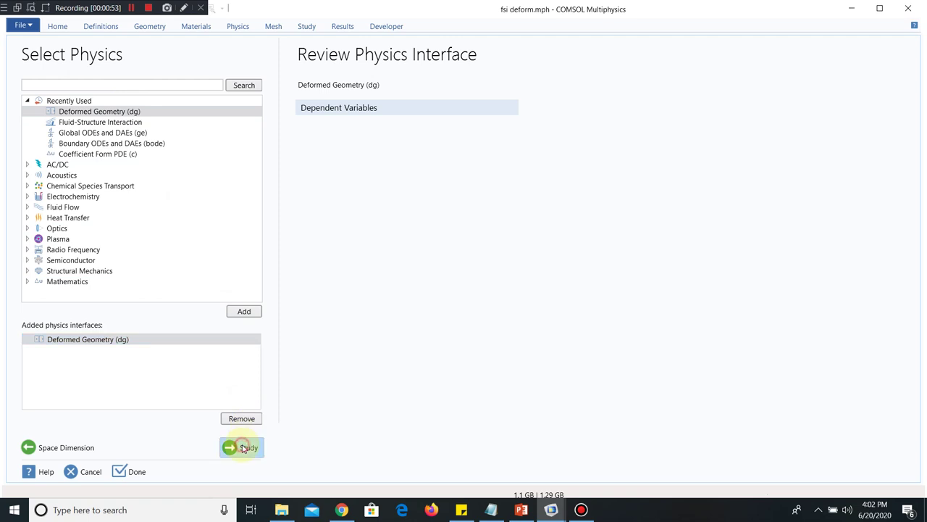
click(99, 129)
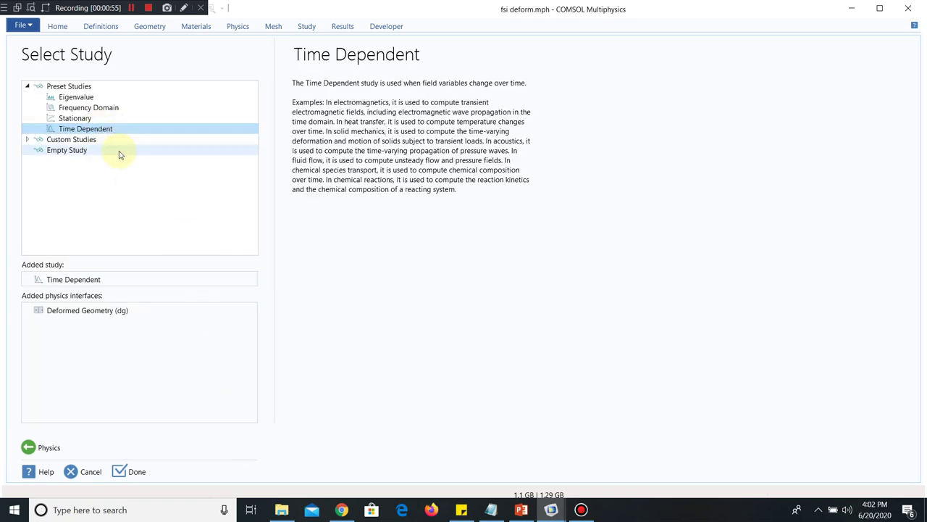
click(127, 469)
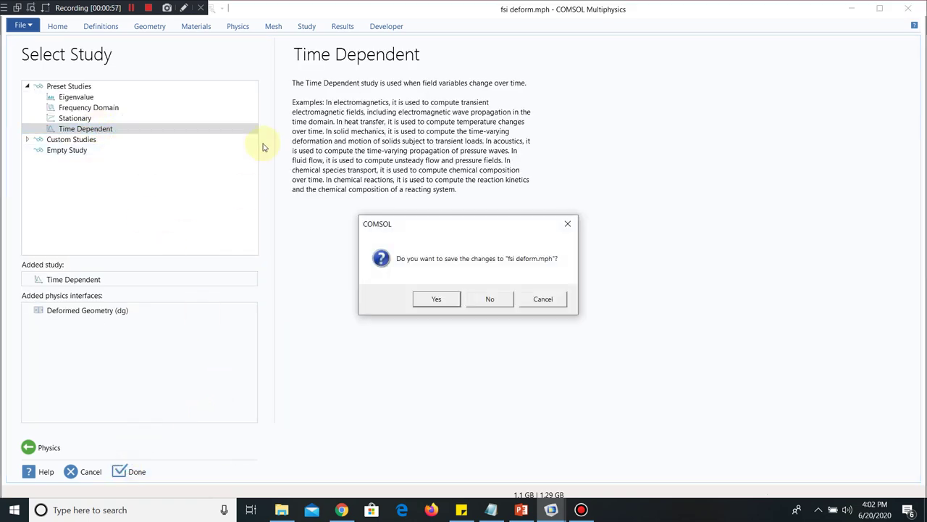
click(482, 296)
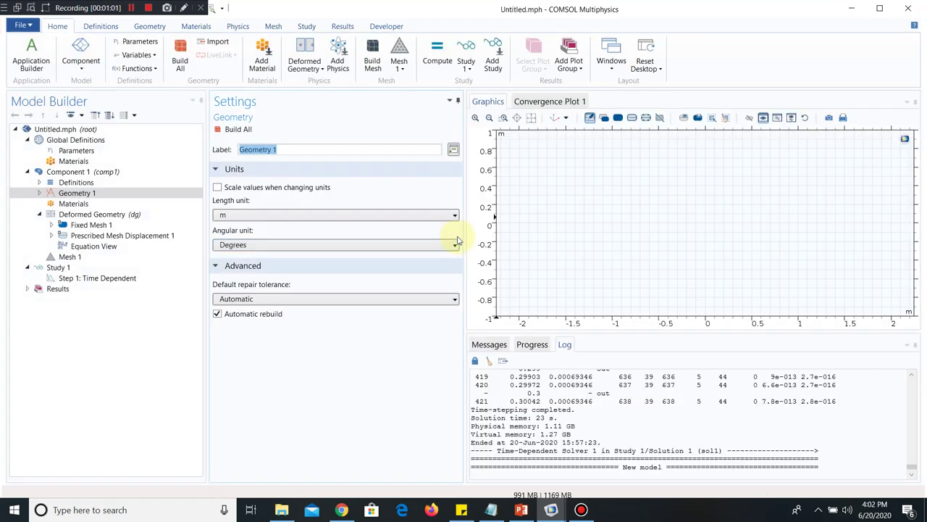
- Set the geometry's length unit to mm and build a solid rectangle 0.02 mm wide and 0.05 mm high
click(420, 215)
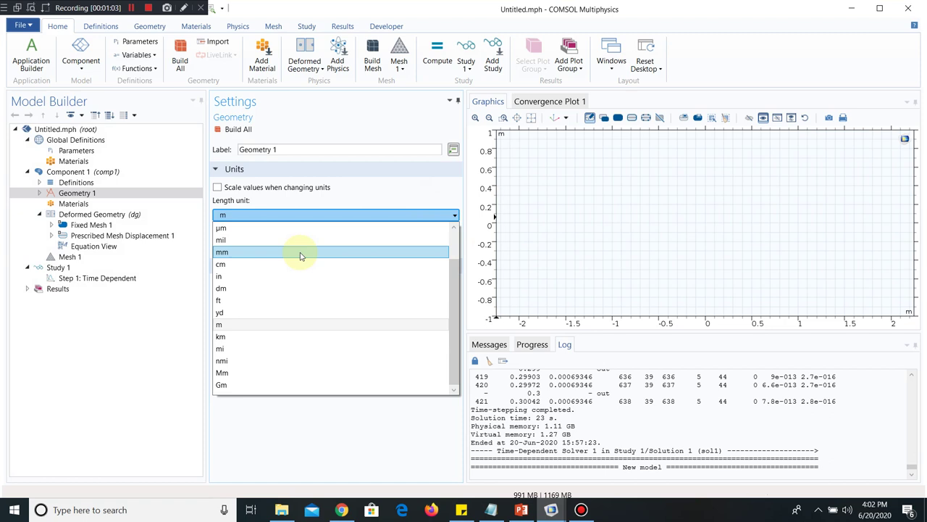
click(265, 253)
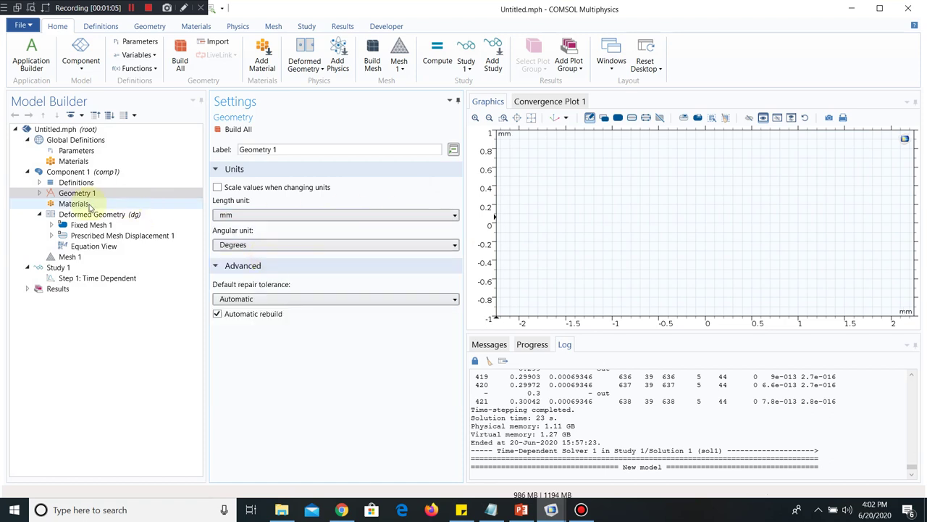
right_click(105, 192)
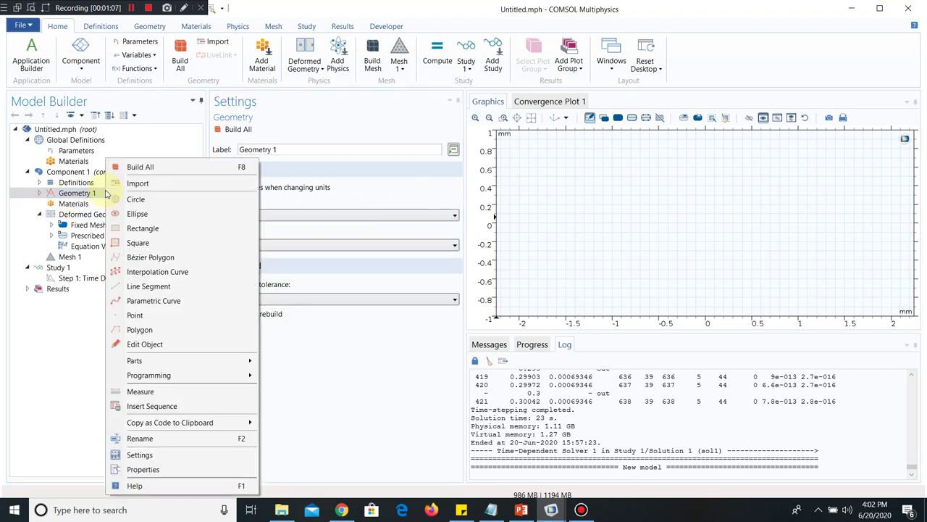
click(138, 228)
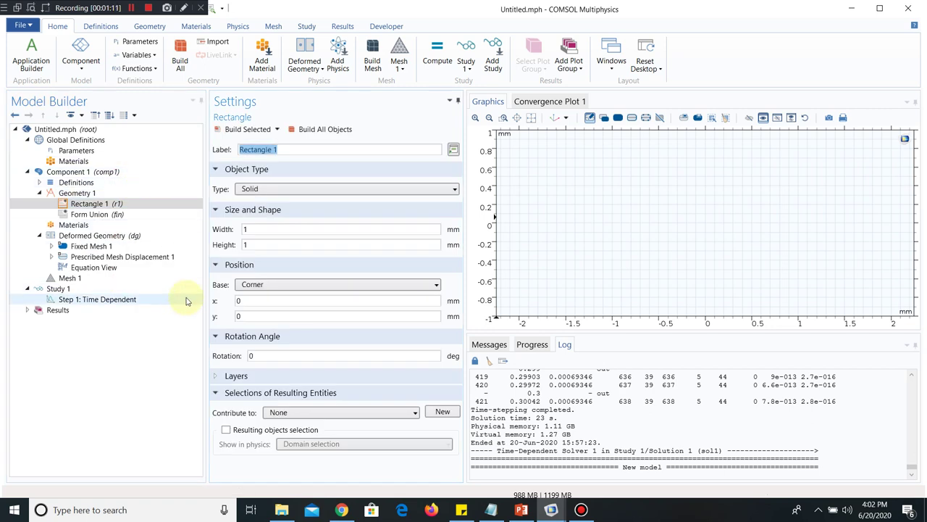
click(265, 229)
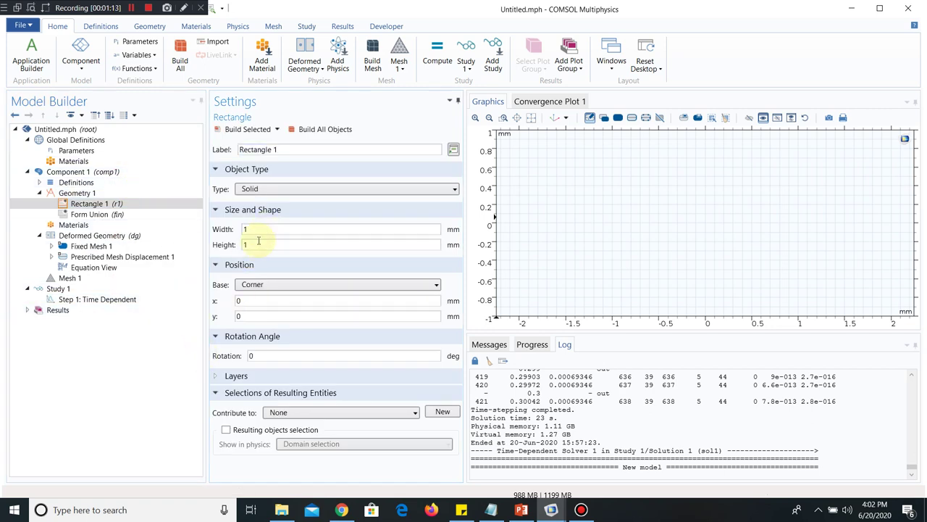
click(257, 246)
text(0.05)
click(260, 231)
text(0.02)
click(250, 128)
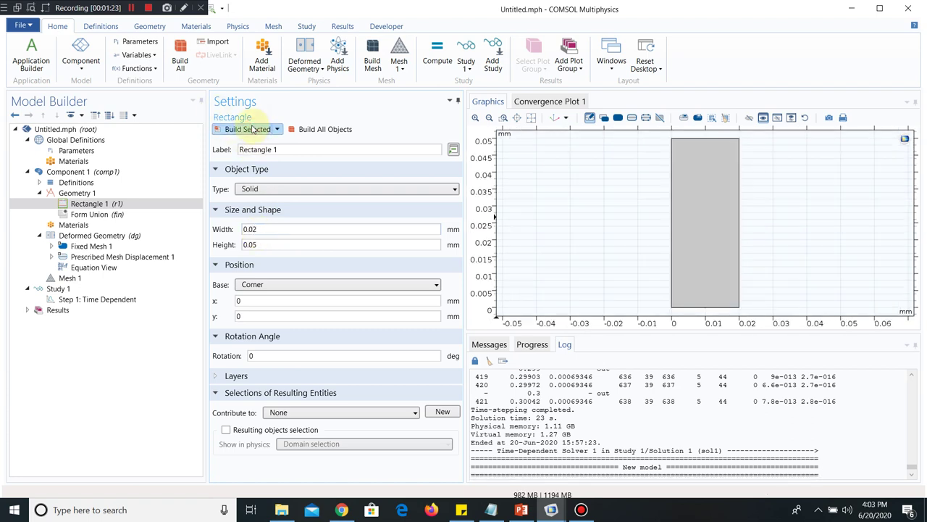
- Add a Free Deformation node to Deformed Geometry and assign the rectangle's domain to it
click(97, 239)
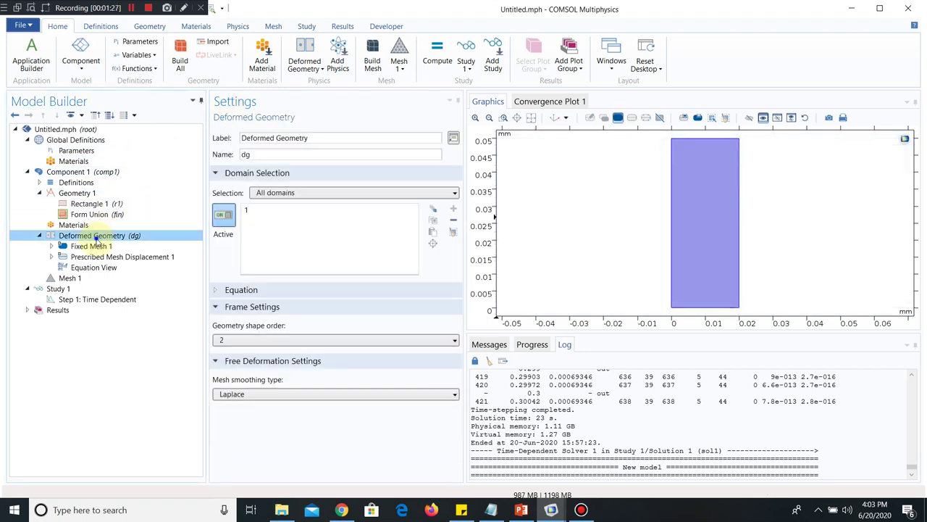
right_click(96, 240)
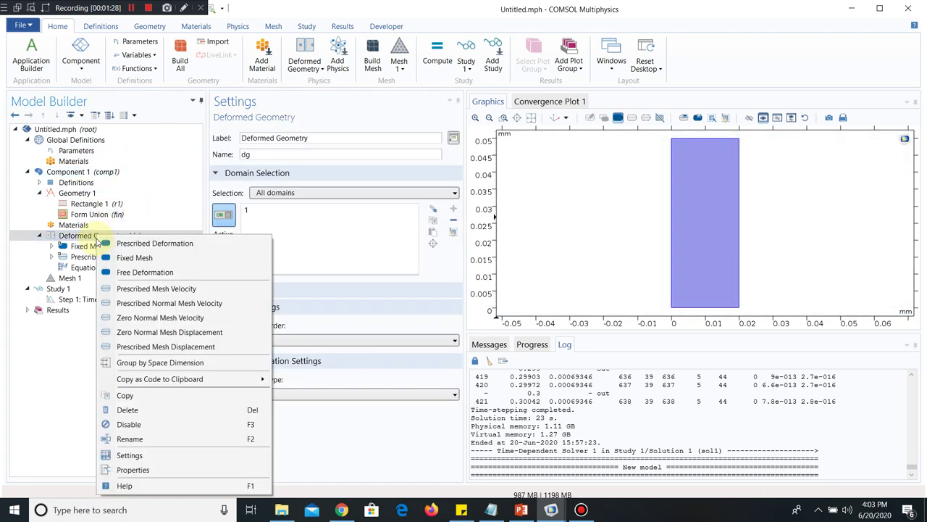
click(145, 271)
click(683, 201)
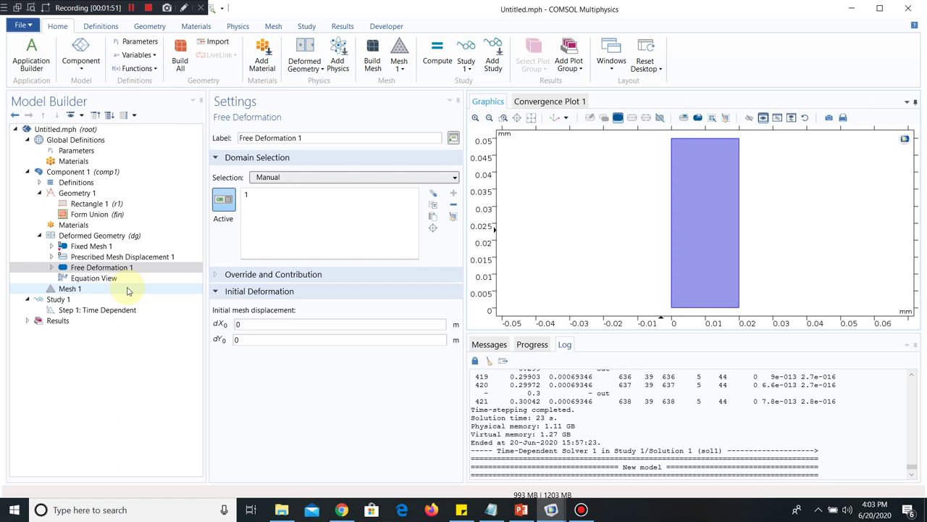
click(108, 268)
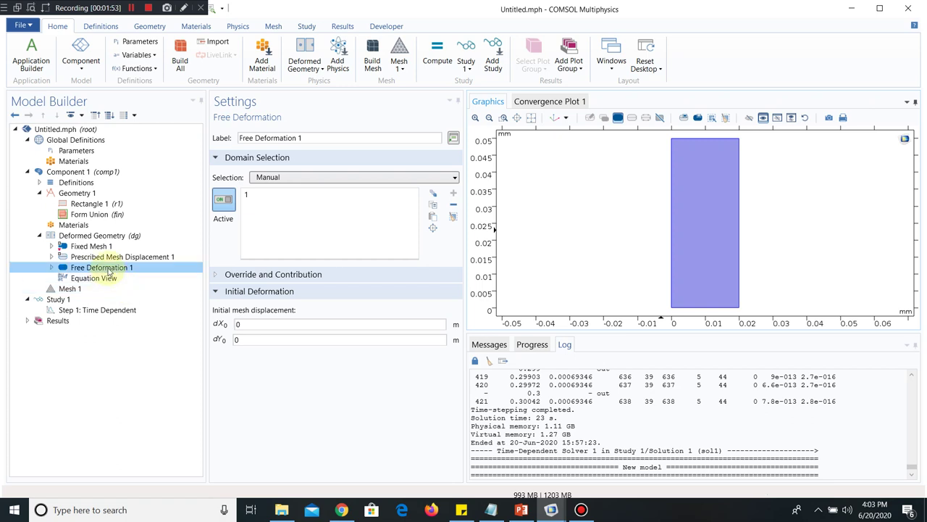
- Add a Prescribed Mesh Velocity boundary condition to Deformed Geometry and switch to the Notepad notes holding the expressions
click(120, 236)
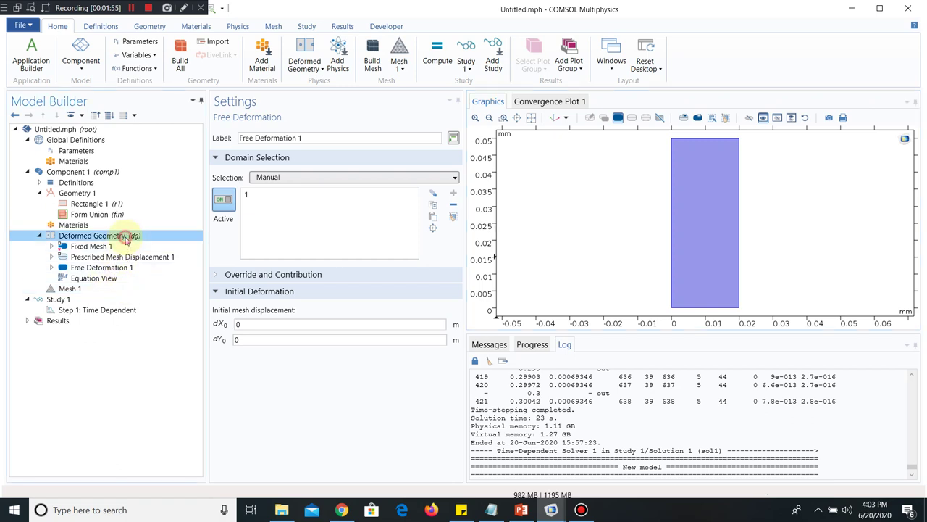
right_click(125, 237)
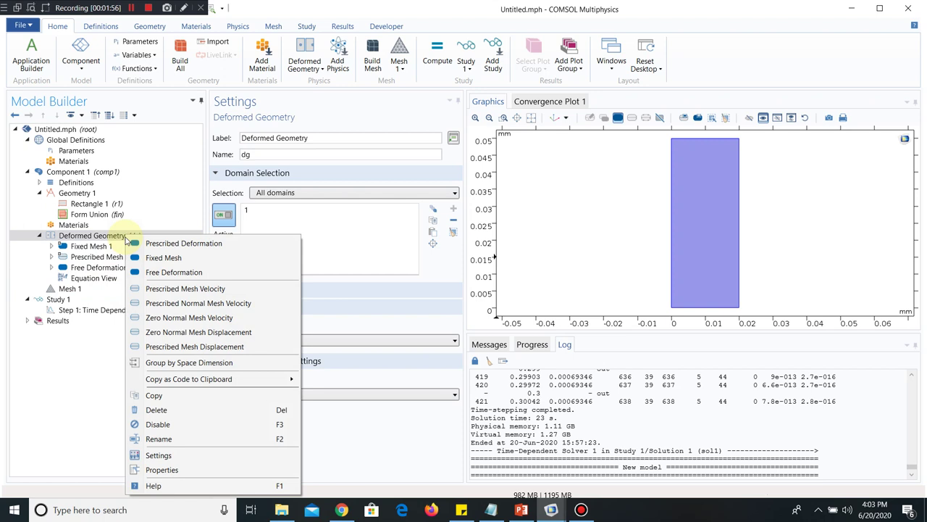
click(183, 289)
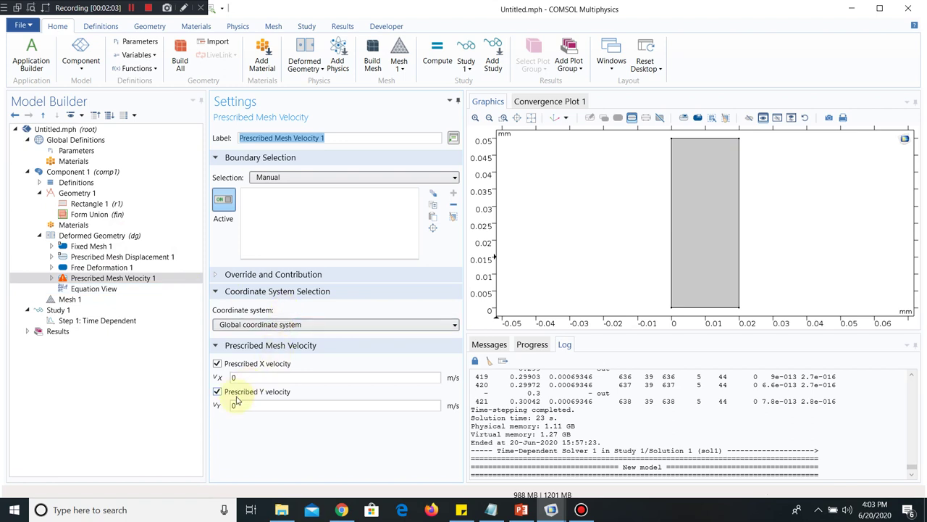
click(491, 509)
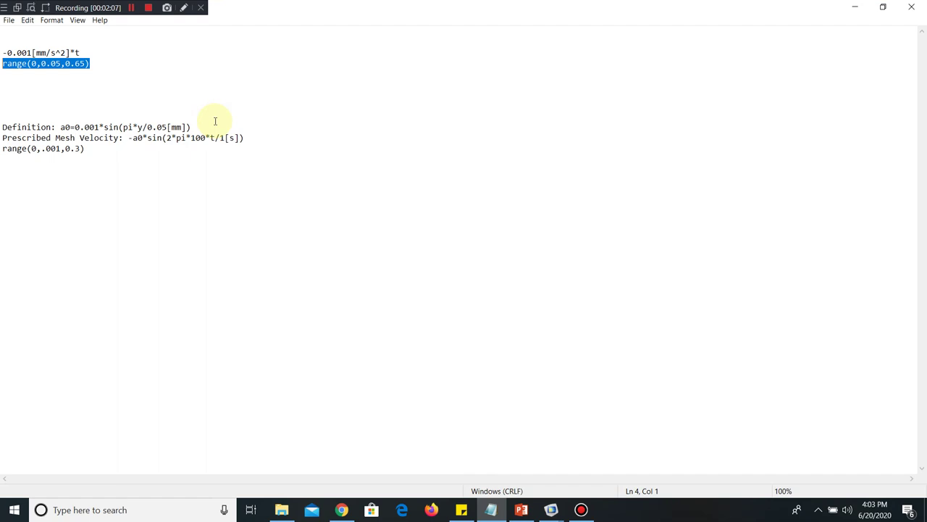
drag(200, 128, 60, 128)
right_click(90, 126)
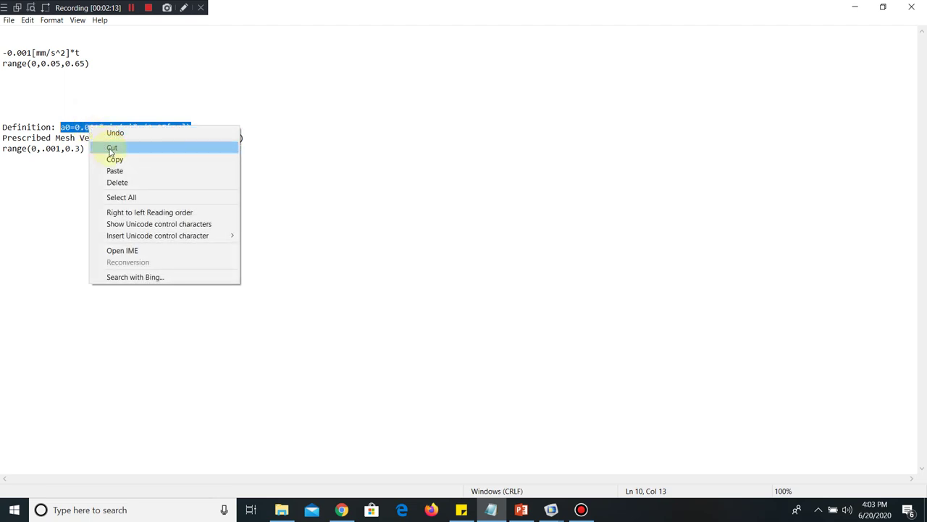
click(115, 159)
click(251, 168)
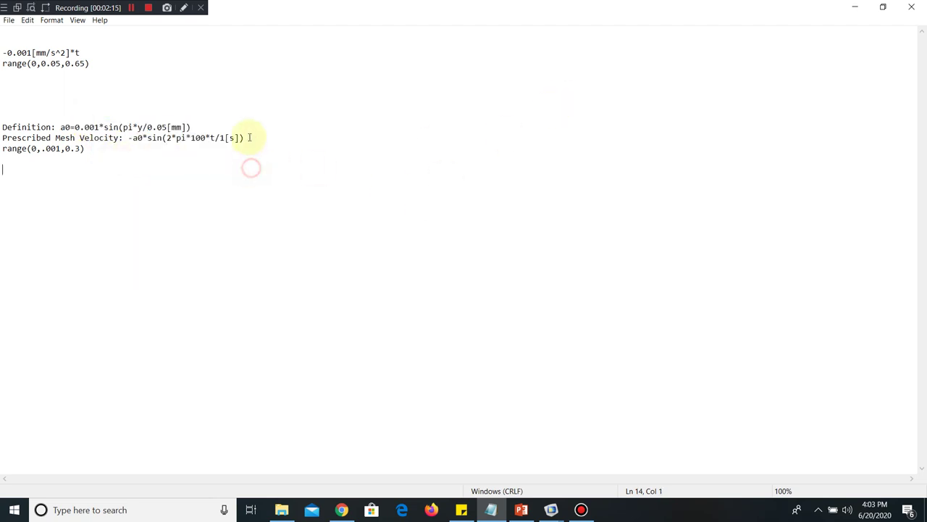
- Set the prescribed X mesh velocity to -a0*sin(2*pi*100*t/1[s]), copied from the notes, and apply the condition to the rectangle's right edge
drag(249, 137, 129, 139)
right_click(137, 138)
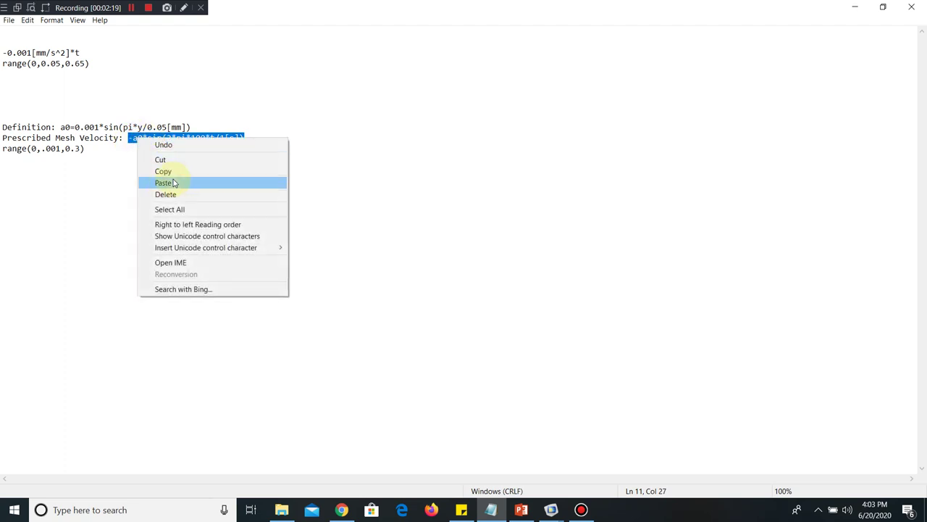
click(174, 171)
mouse_move(551, 507)
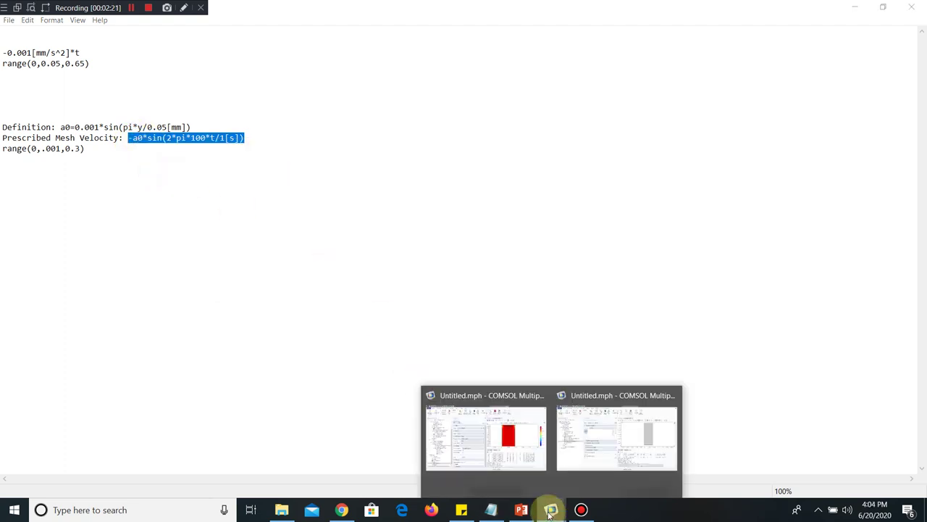
click(600, 444)
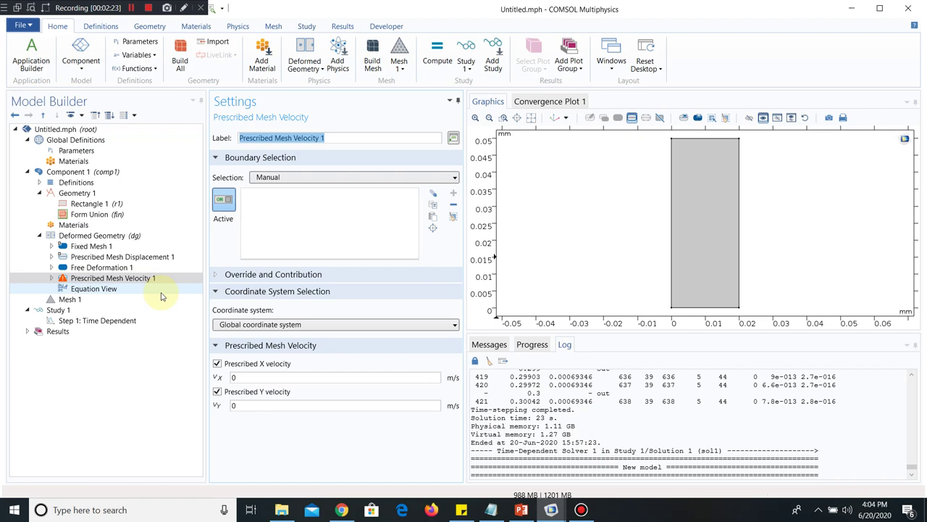
double_click(277, 377)
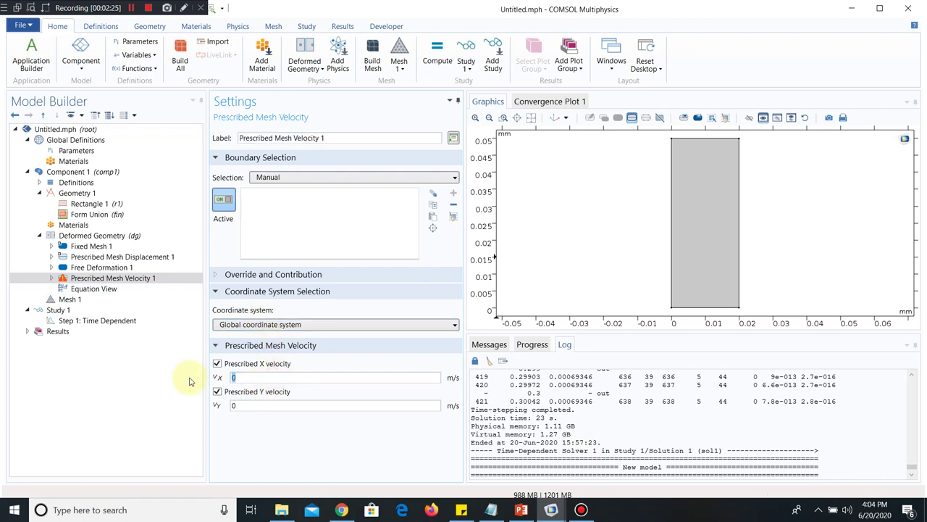
key(ctrl+v)
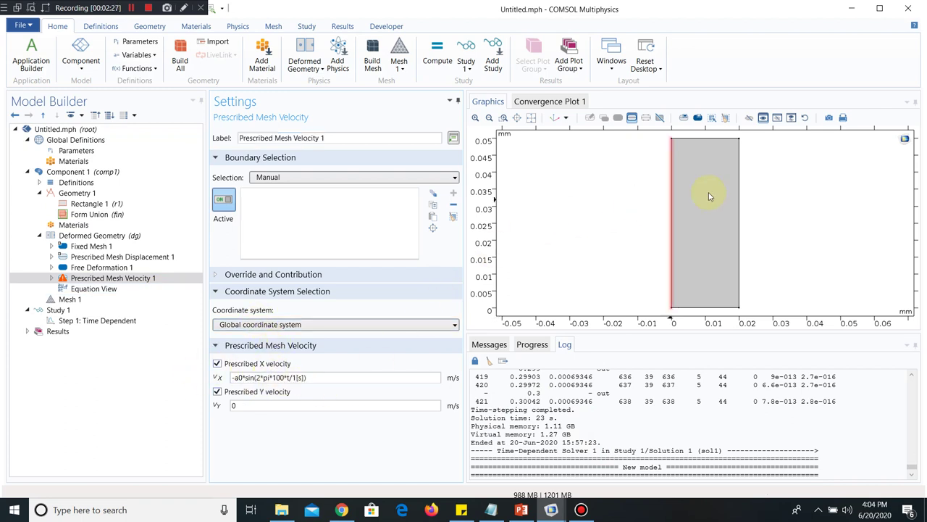
click(739, 181)
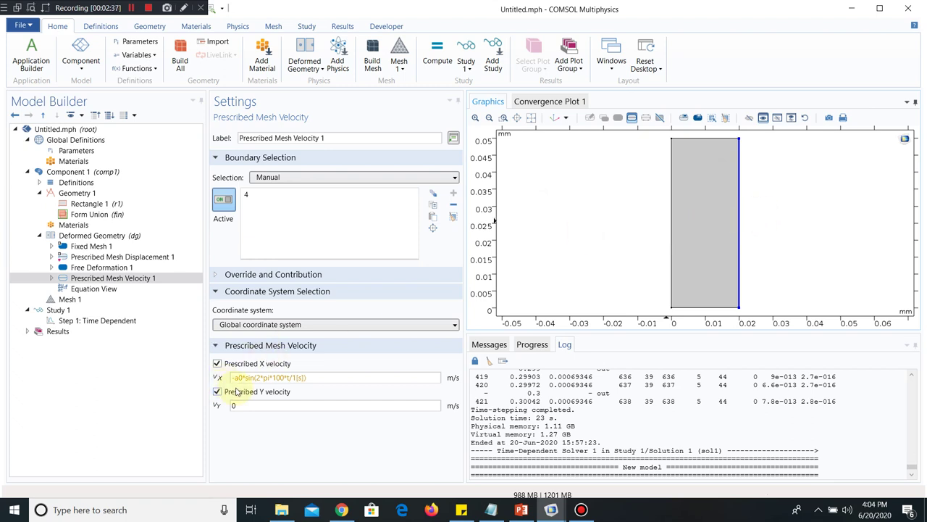
mouse_move(241, 380)
mouse_move(322, 373)
- Copy the a0 definition 0.001*sin(pi*y/0.05[mm]) from the Notepad notes and return to the COMSOL model with the plain rectangle
click(491, 509)
click(193, 119)
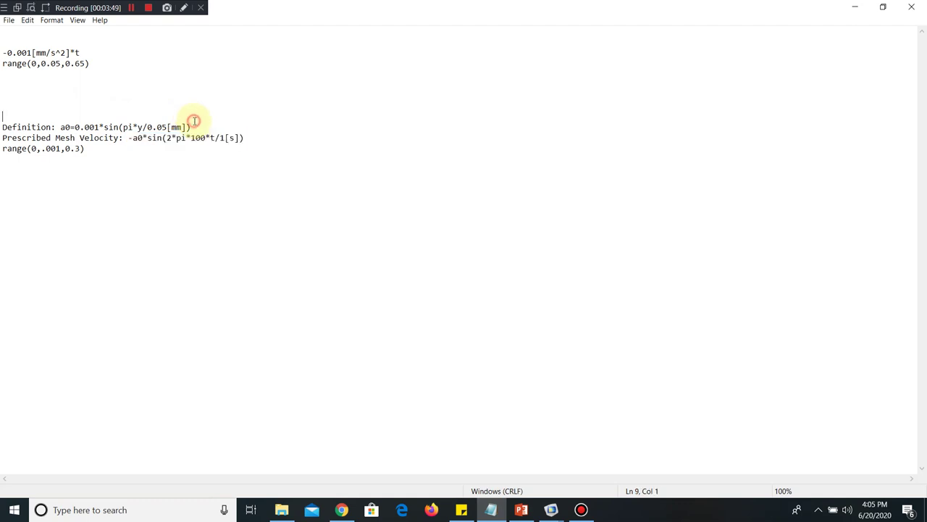
drag(192, 126, 78, 126)
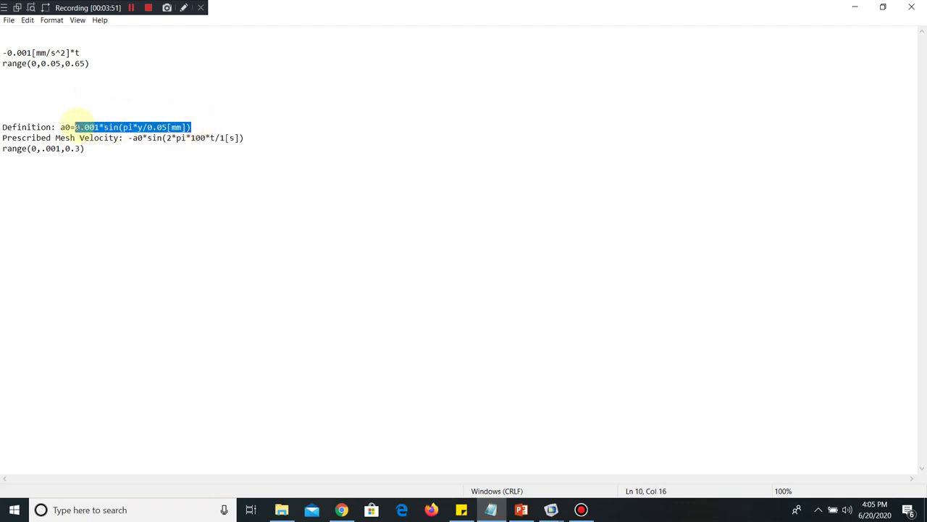
right_click(81, 125)
click(117, 158)
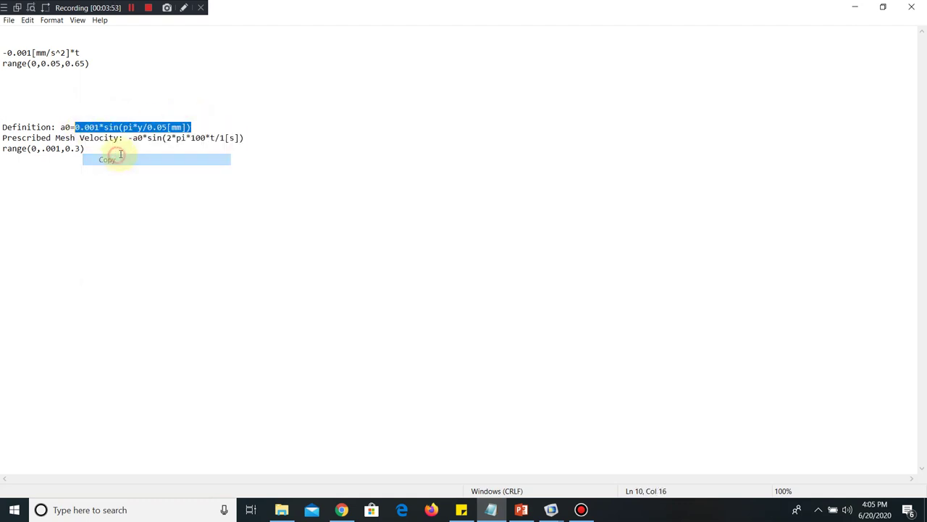
mouse_move(552, 509)
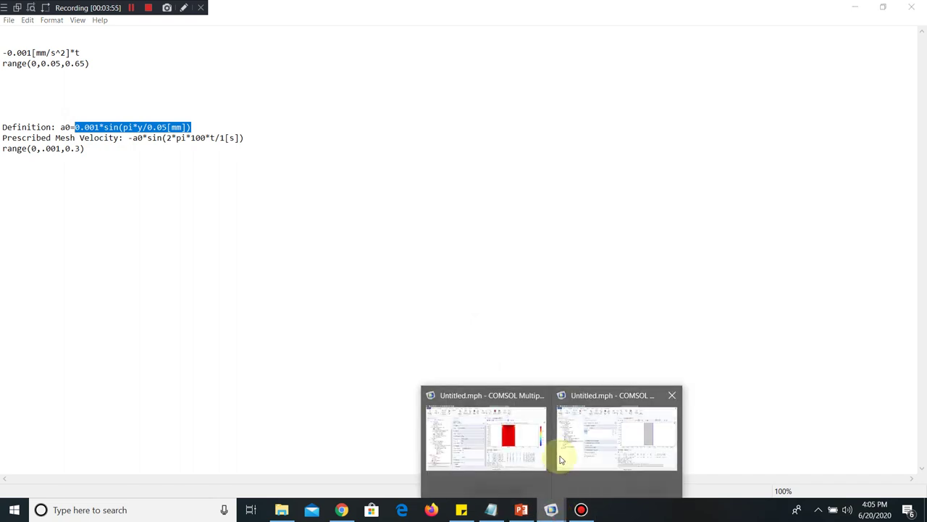
click(622, 435)
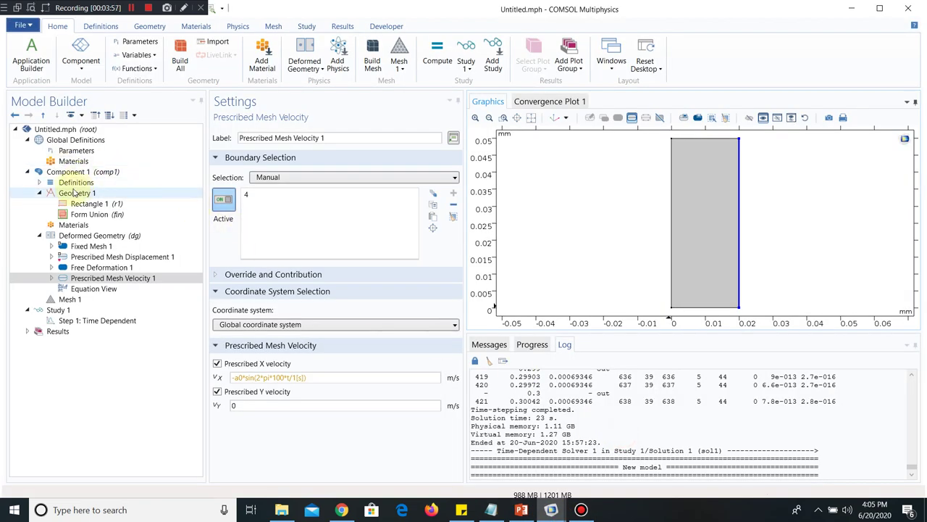
- Add a Variables node to the component's Definitions and define a0 as 0.001*sin(pi*y/0.05[mm])
click(39, 182)
click(63, 184)
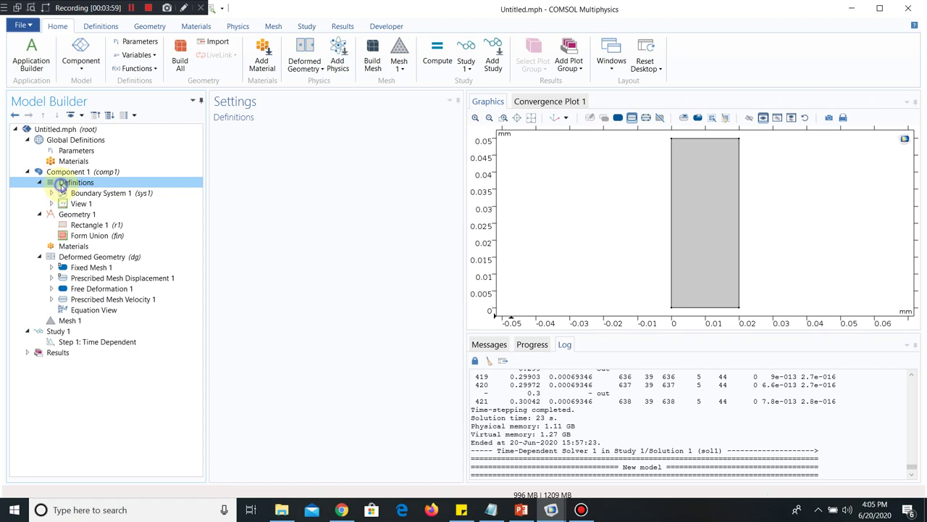
right_click(62, 187)
click(116, 192)
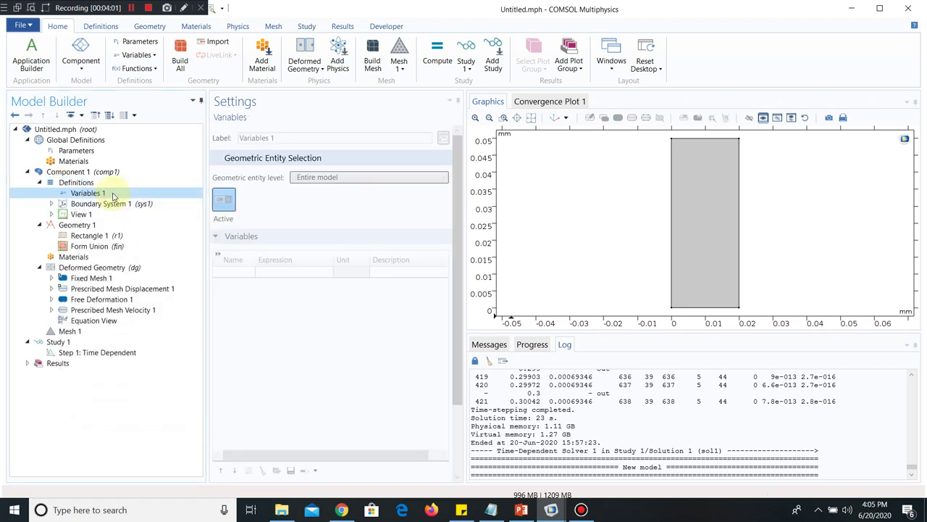
click(234, 273)
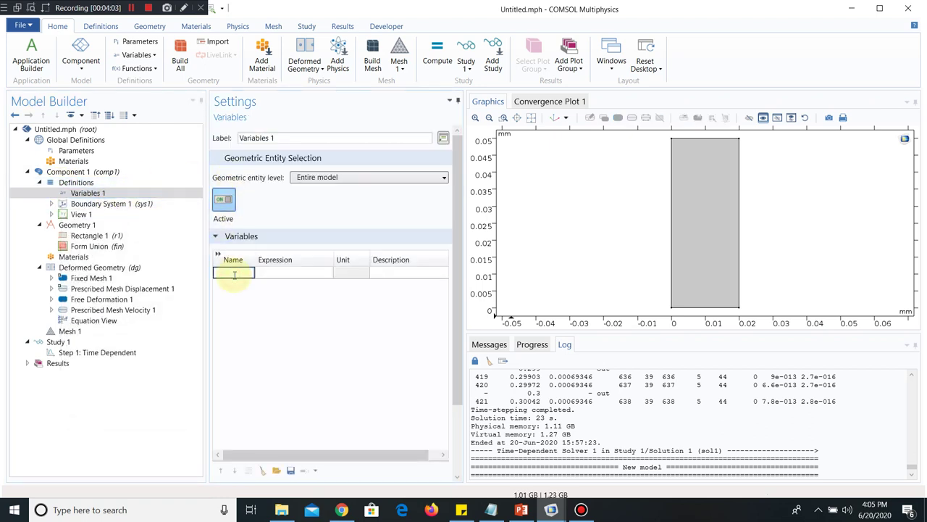
text(d)
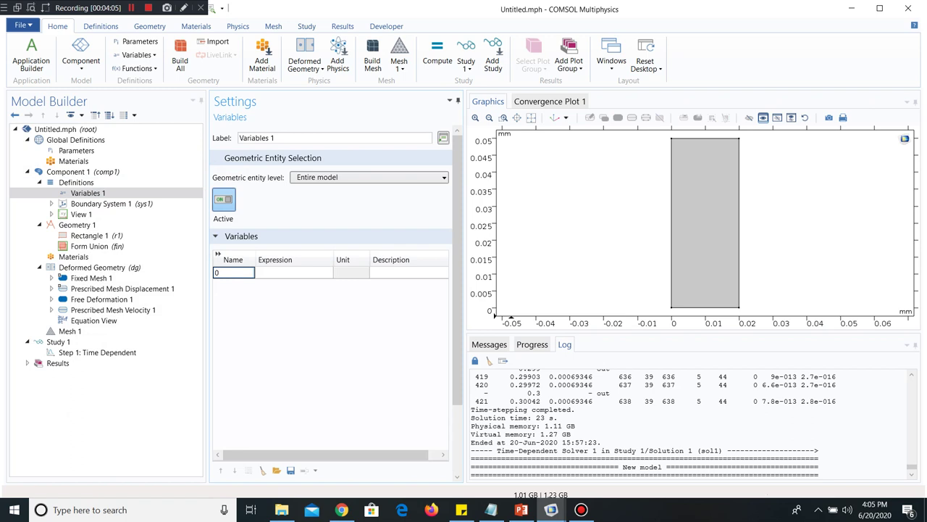
text(0)
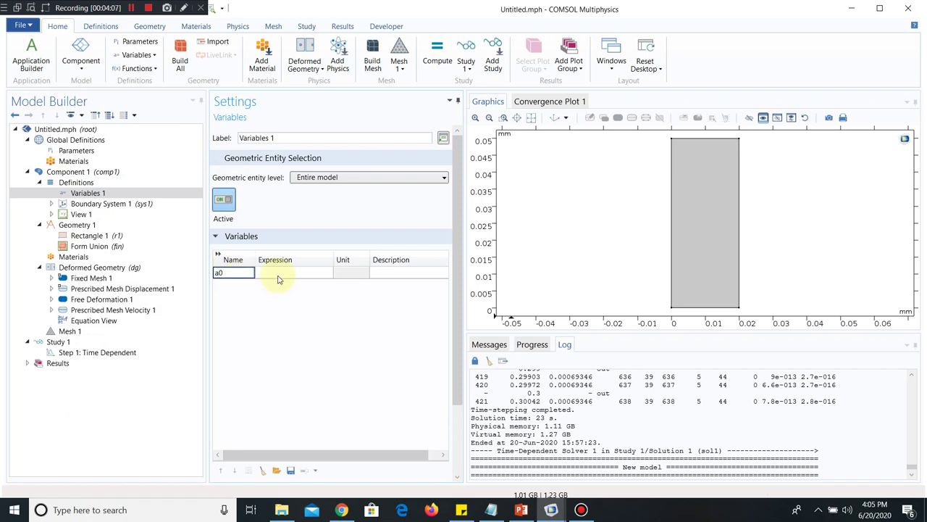
click(278, 273)
key(ctrl+v)
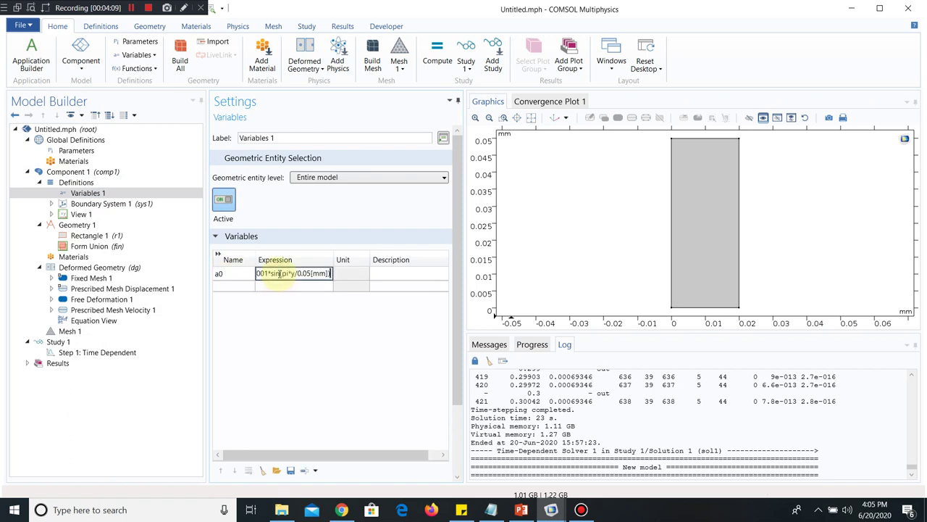
key(Return)
click(274, 284)
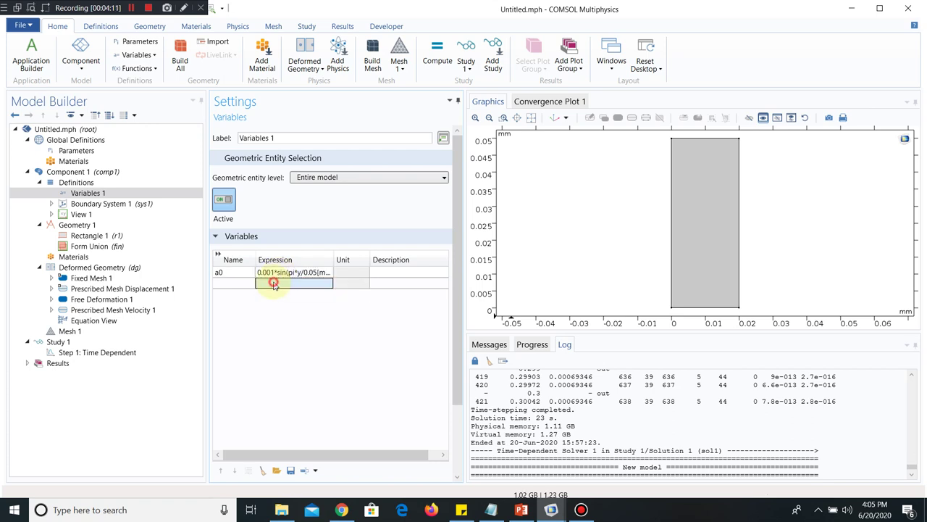
- Disable the prescribed Y velocity on the right edge and add a second Prescribed Mesh Velocity condition on the rectangle's left edge
click(105, 310)
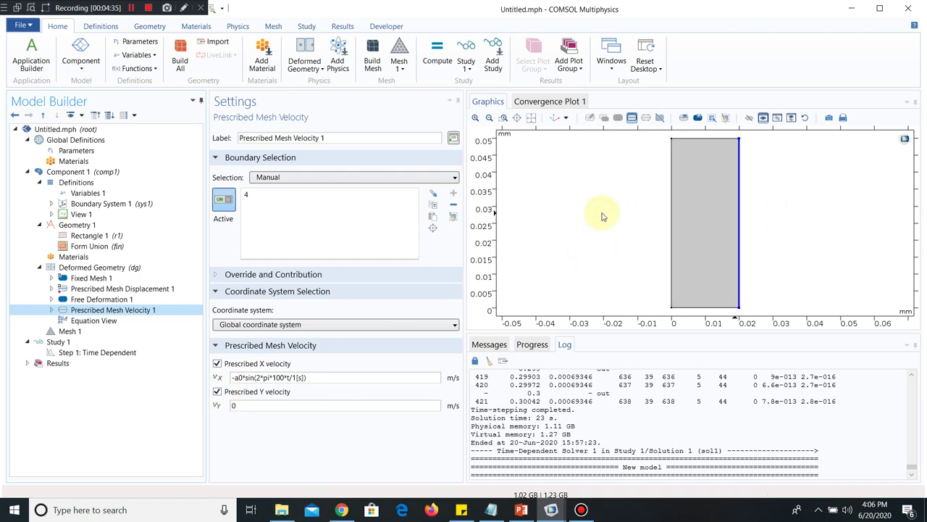
click(217, 392)
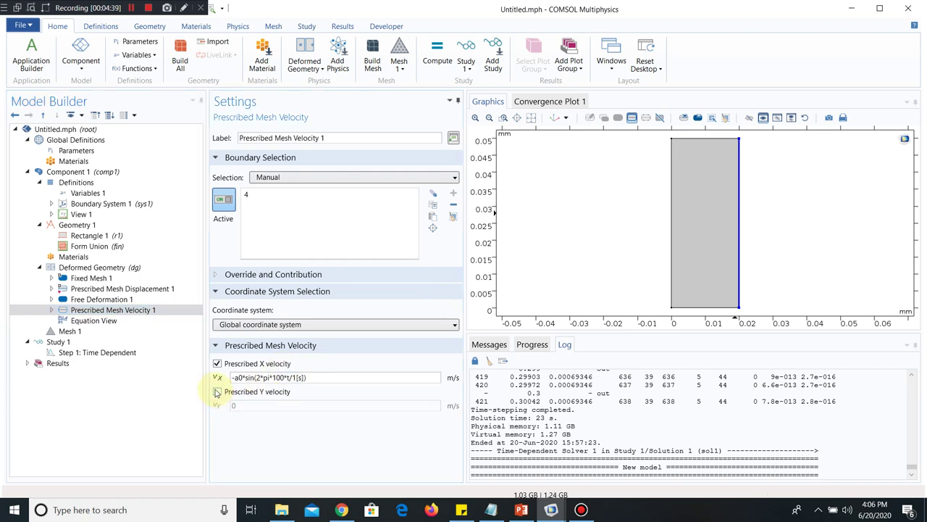
right_click(122, 267)
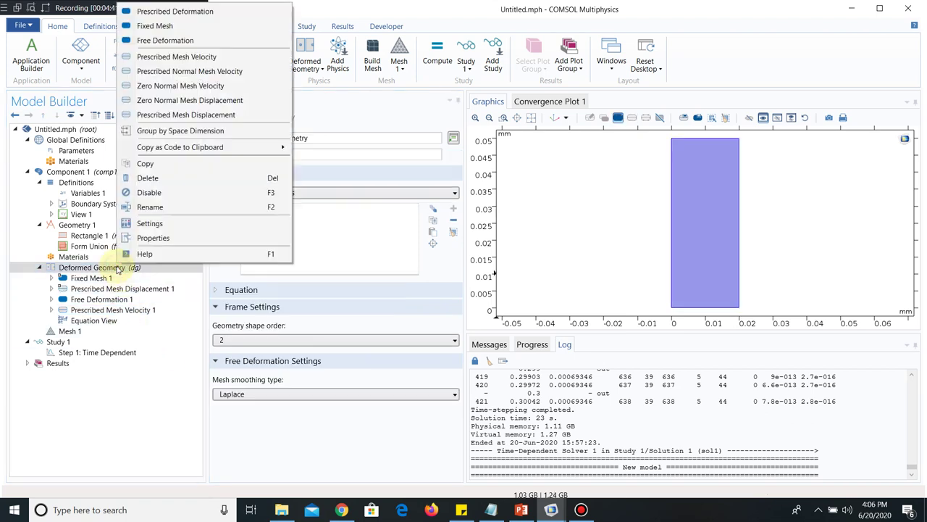
click(186, 56)
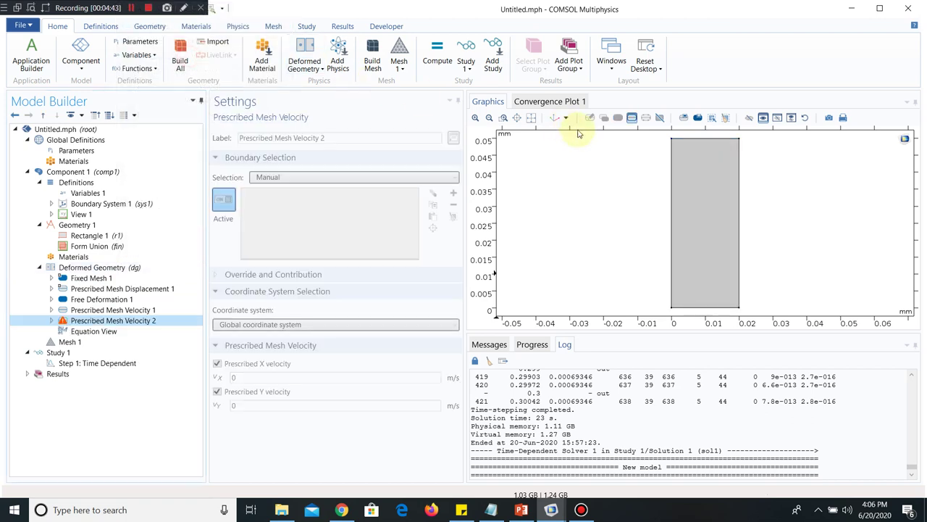
click(671, 170)
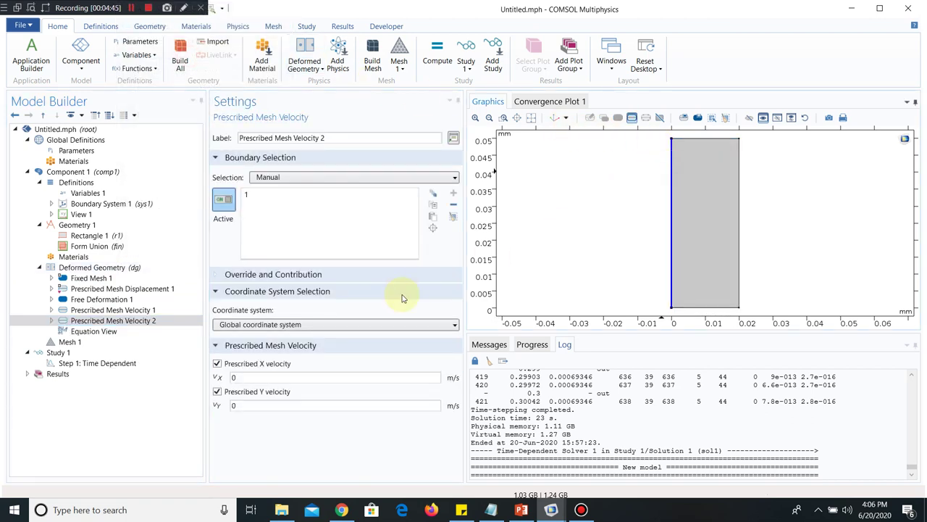
- Set the left edge's prescribed X velocity to a0*sin(2*pi*100*t/1[s]), copied from the right-edge condition, and disable its Y velocity
double_click(244, 377)
key(ctrl+v)
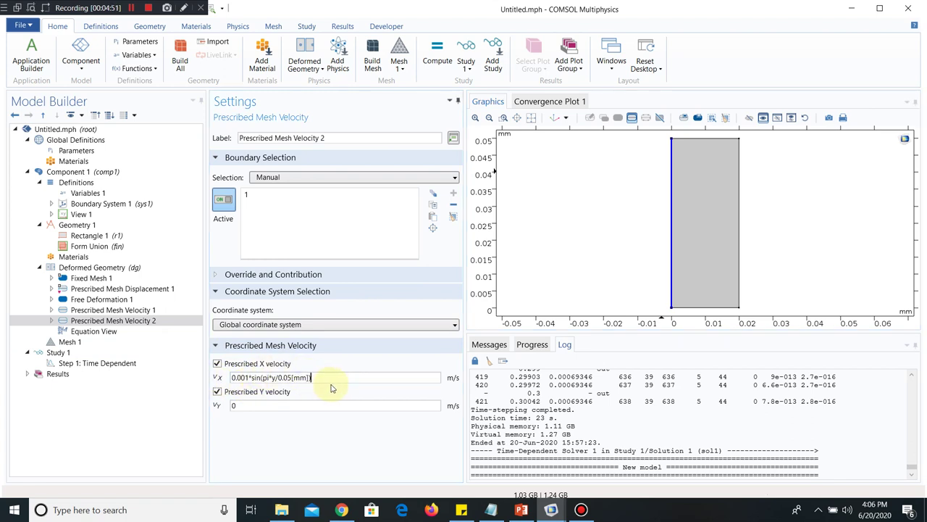
click(145, 311)
drag(323, 377, 245, 376)
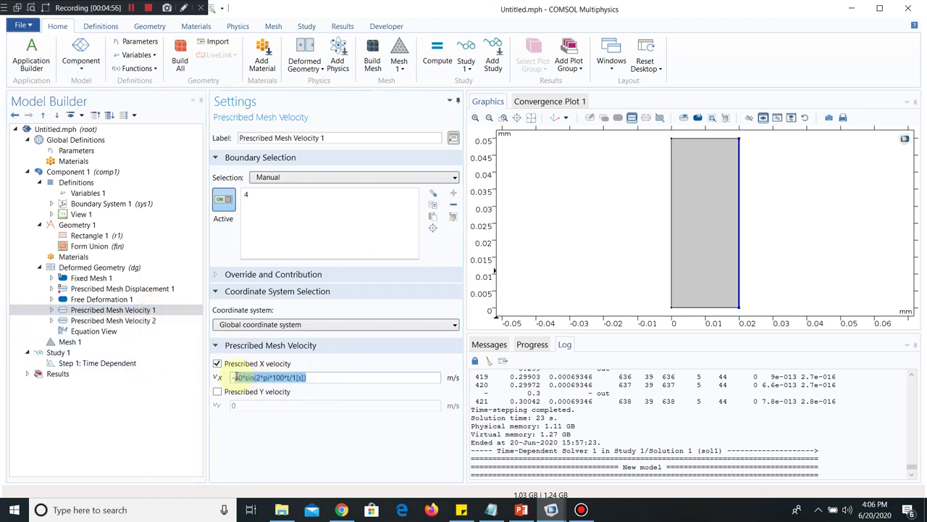
click(145, 321)
click(290, 389)
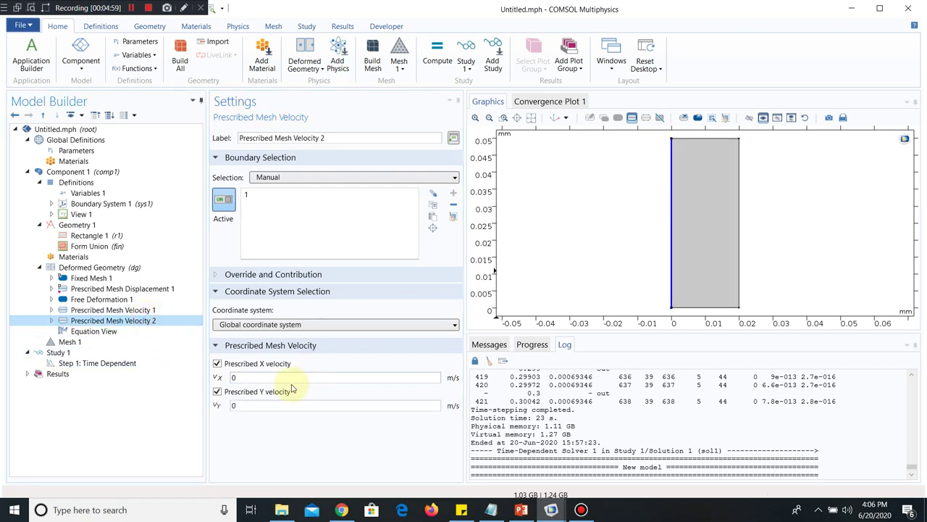
double_click(279, 376)
key(ctrl+v)
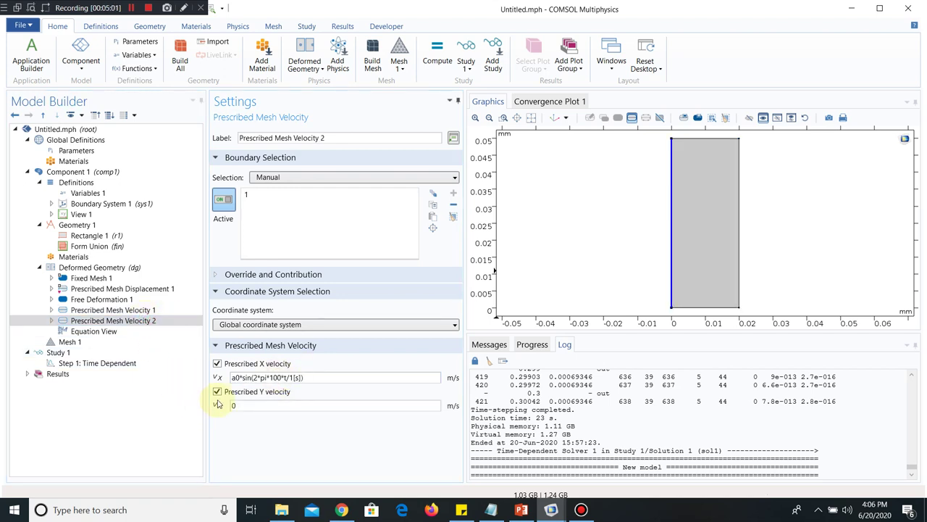
click(218, 392)
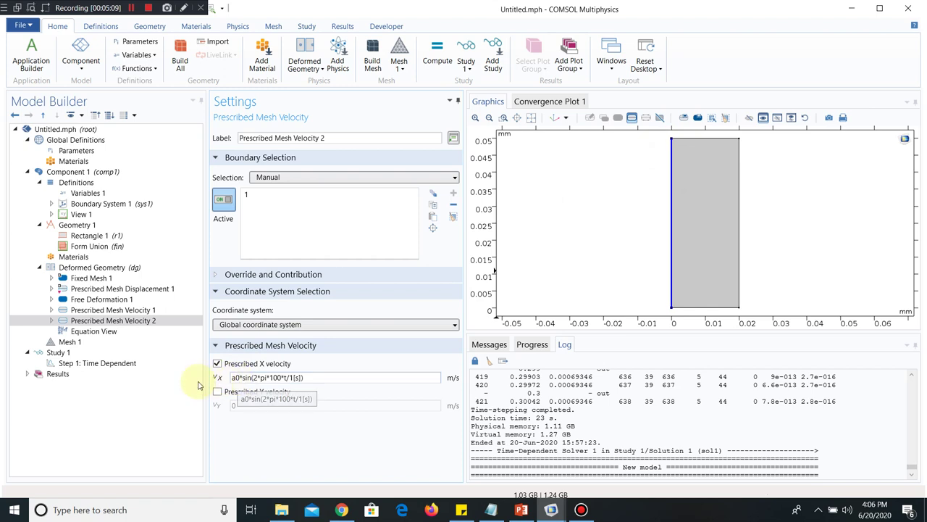
- Set the physics-controlled mesh's element size to Extremely fine and build the mesh
click(80, 343)
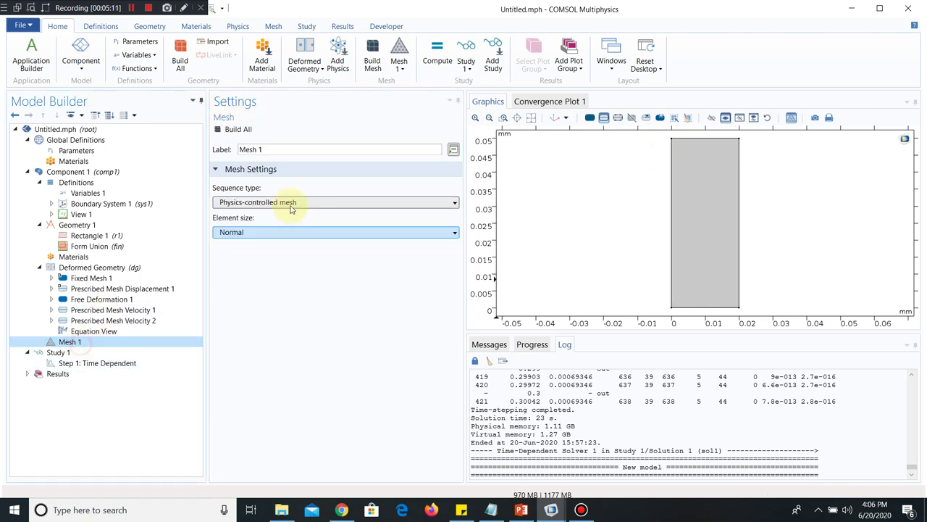
click(235, 232)
click(243, 244)
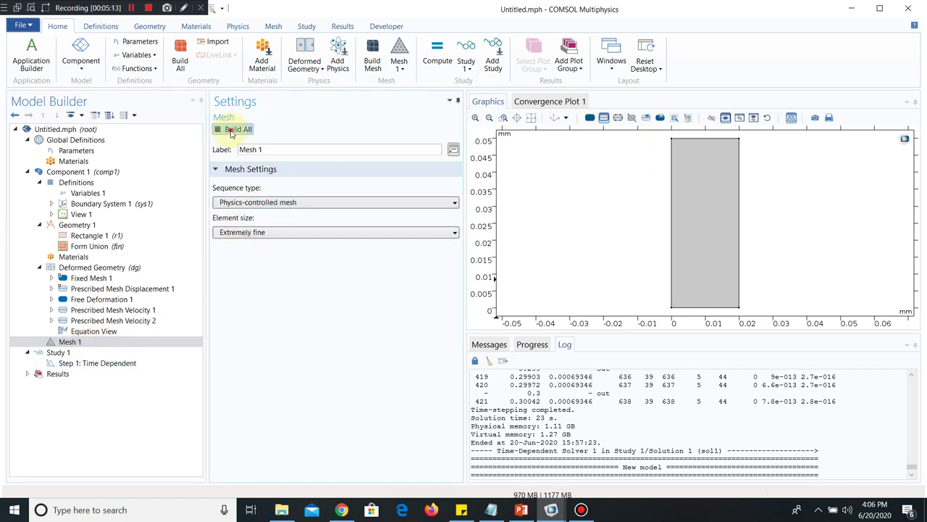
click(232, 130)
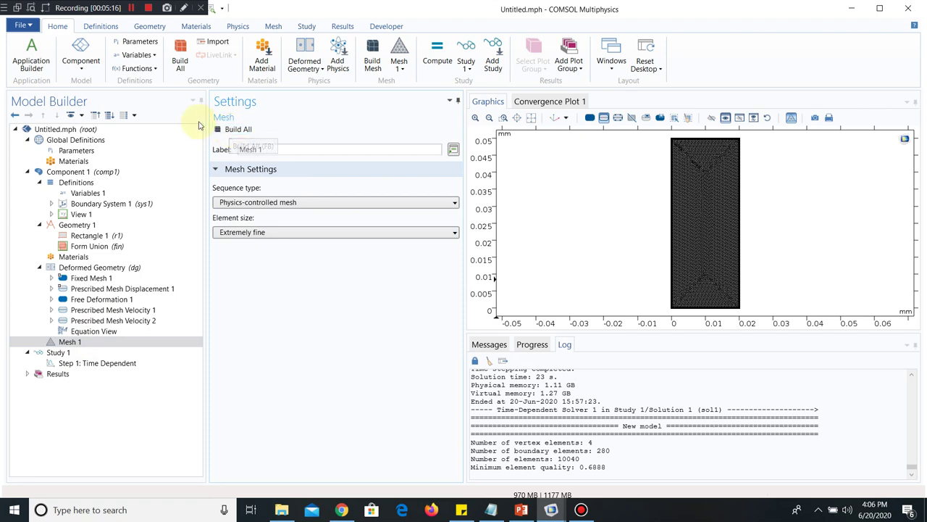
- Copy the time range range(0,.001,0.3) from the Notepad notes and return to the meshed COMSOL model
click(491, 509)
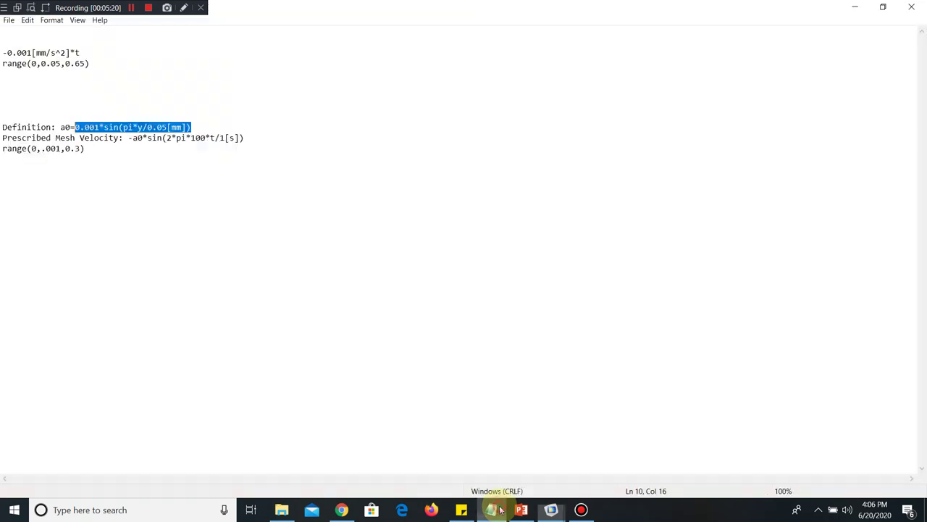
click(93, 149)
key(Return)
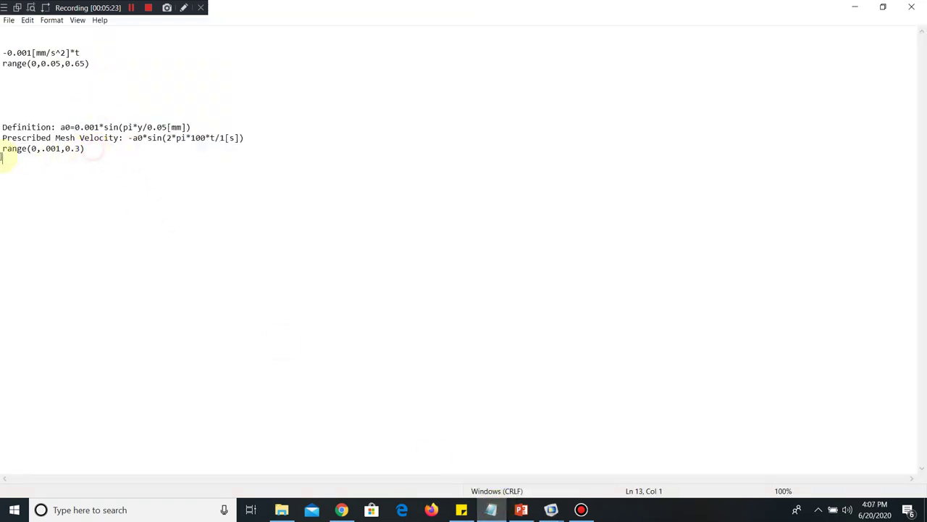
shift+click(2, 150)
right_click(11, 150)
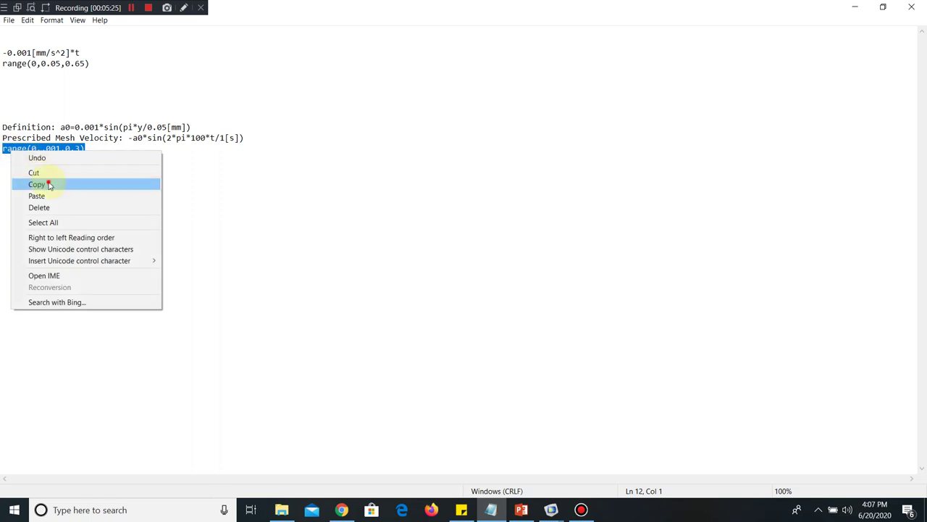
click(48, 182)
mouse_move(551, 509)
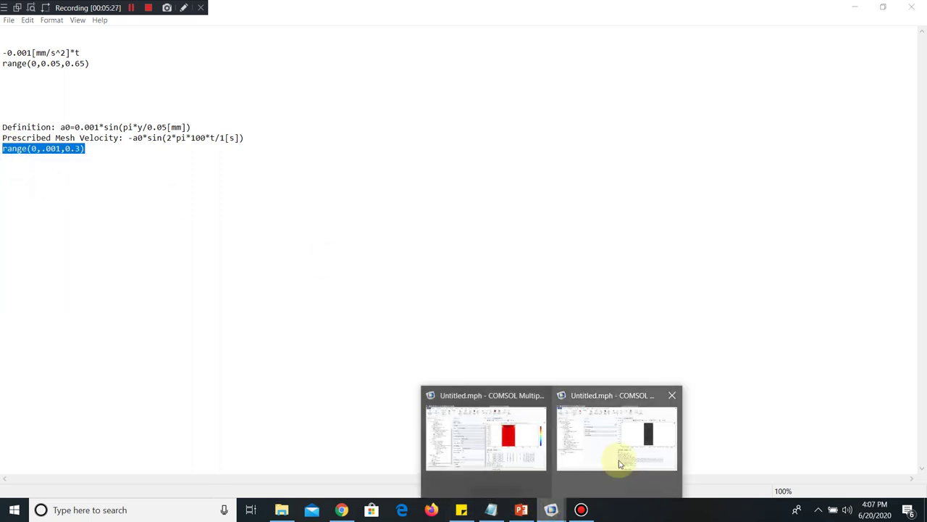
click(616, 459)
- Set the Time Dependent step's times to range(0,.001,0.3) and enable plotting of results while solving
click(140, 363)
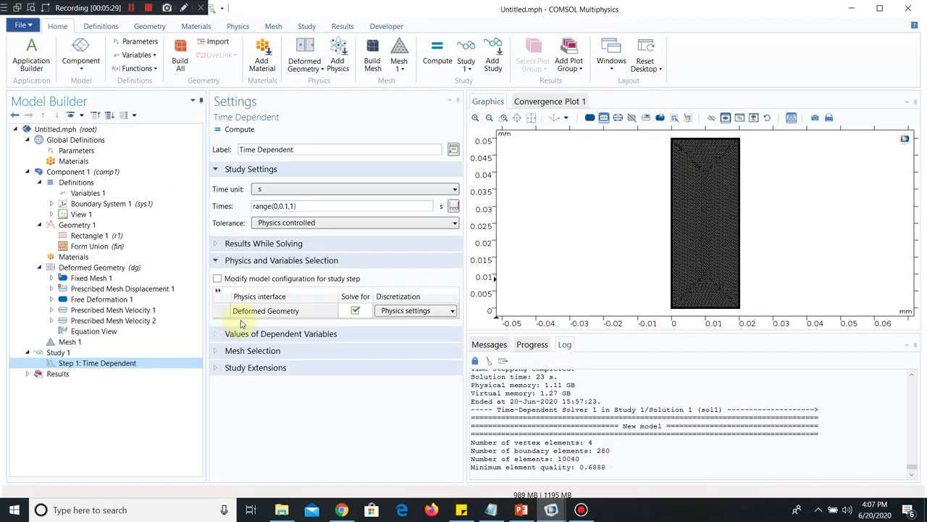
drag(311, 207, 250, 210)
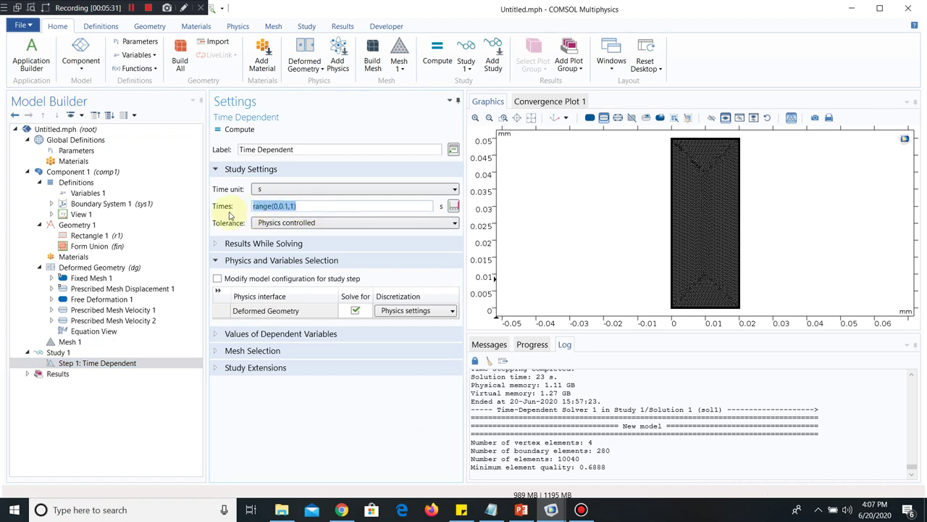
key(ctrl+v)
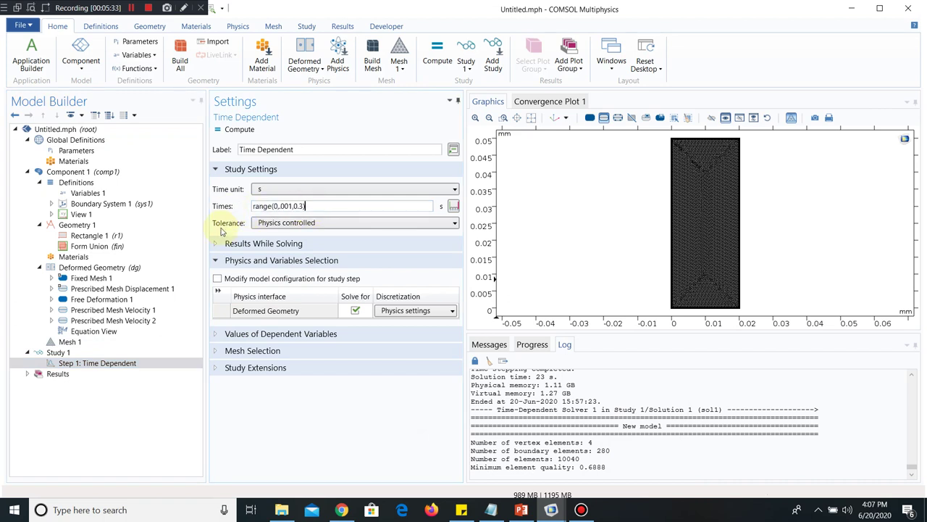
click(241, 247)
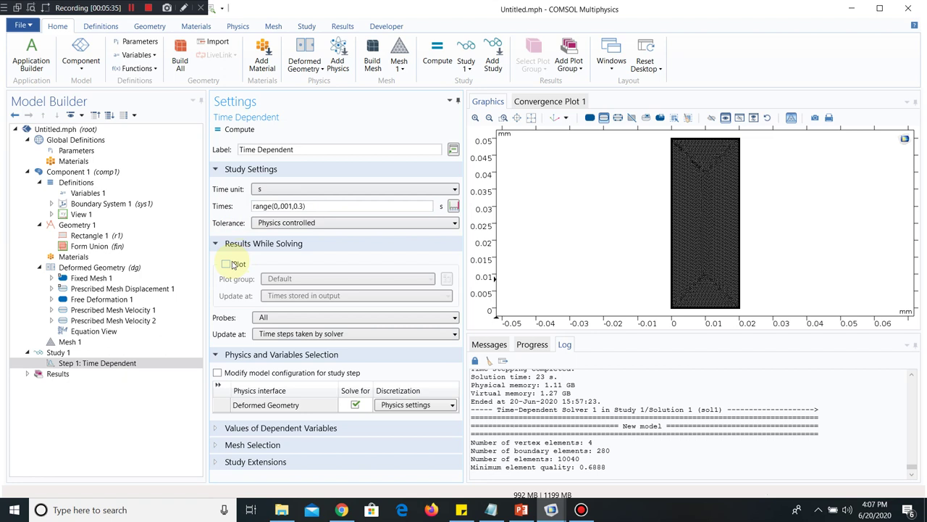
click(233, 265)
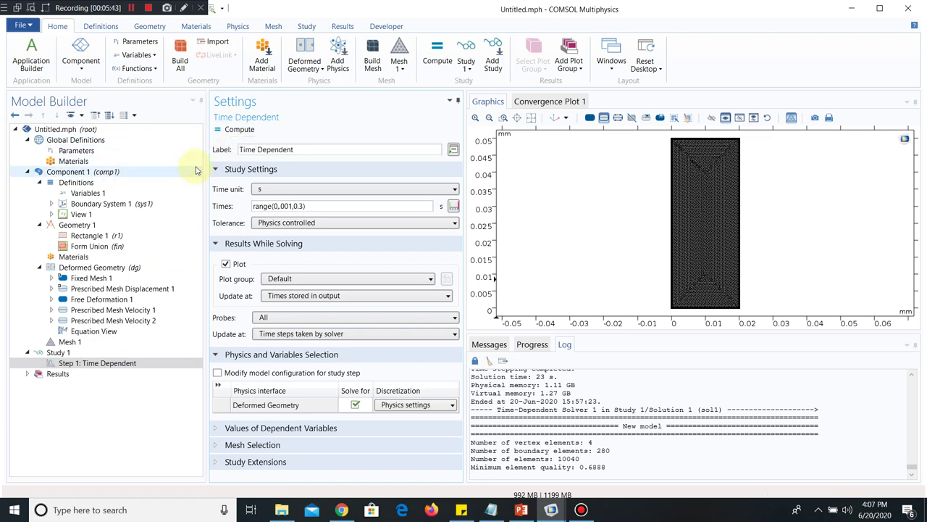
- Inspect the expression of variable a0 in Variables 1, and compute the Time Dependent study
click(88, 193)
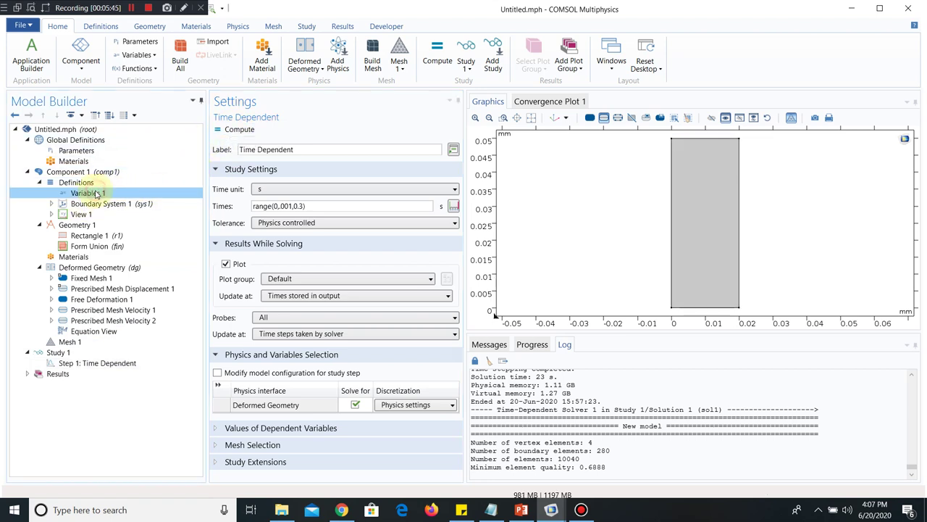
click(237, 272)
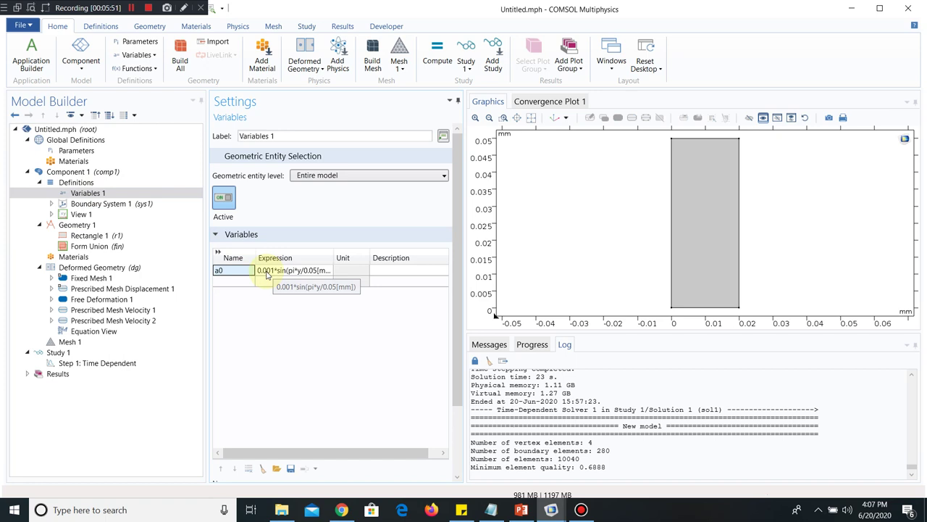
click(267, 272)
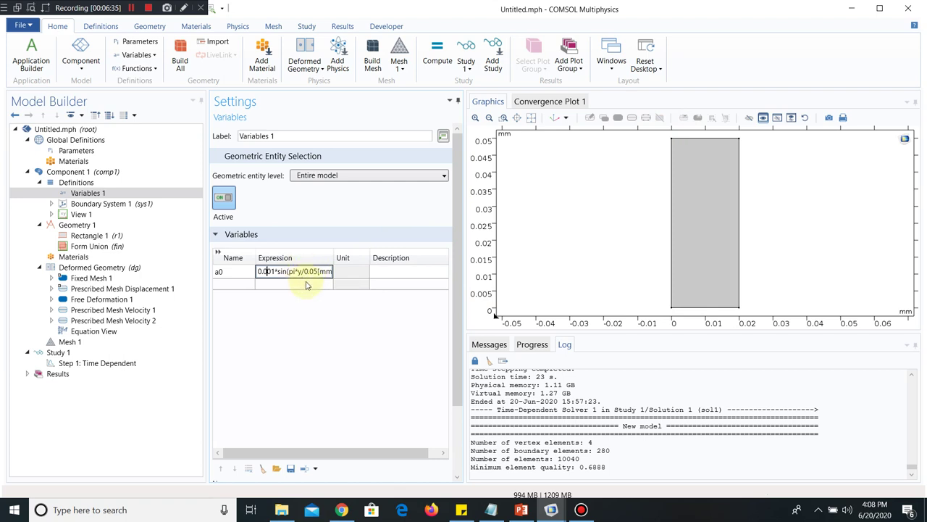
click(79, 363)
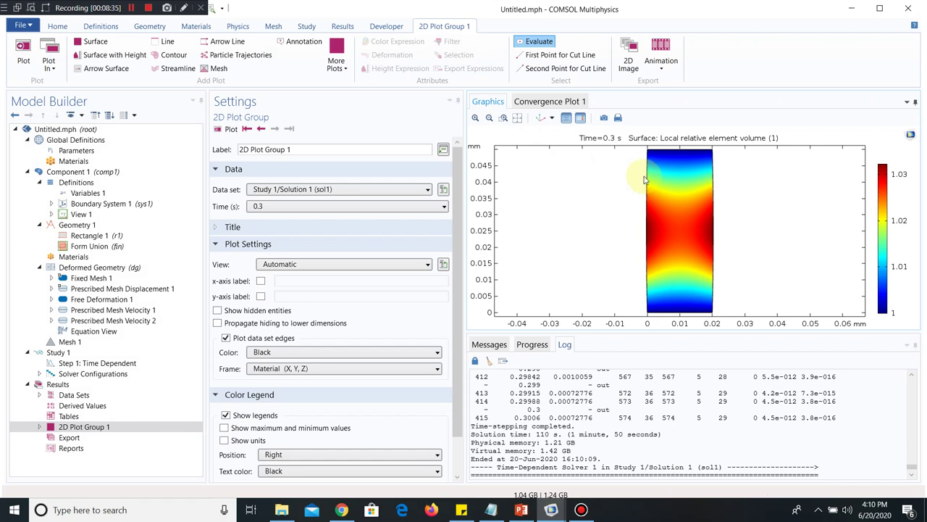
- Set the expression of variable a0 to 0.001*sin(pi*y/0.025[mm]) in Variables 1
click(87, 193)
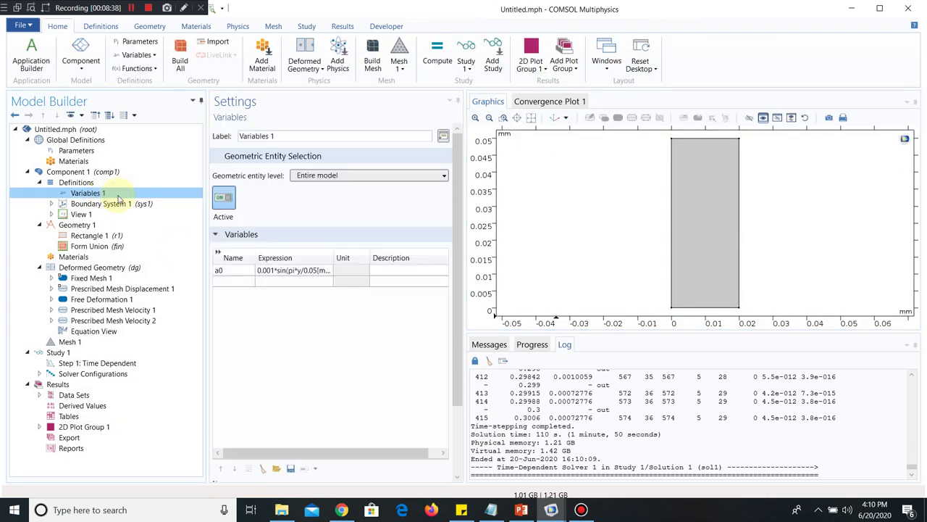
click(311, 270)
click(312, 271)
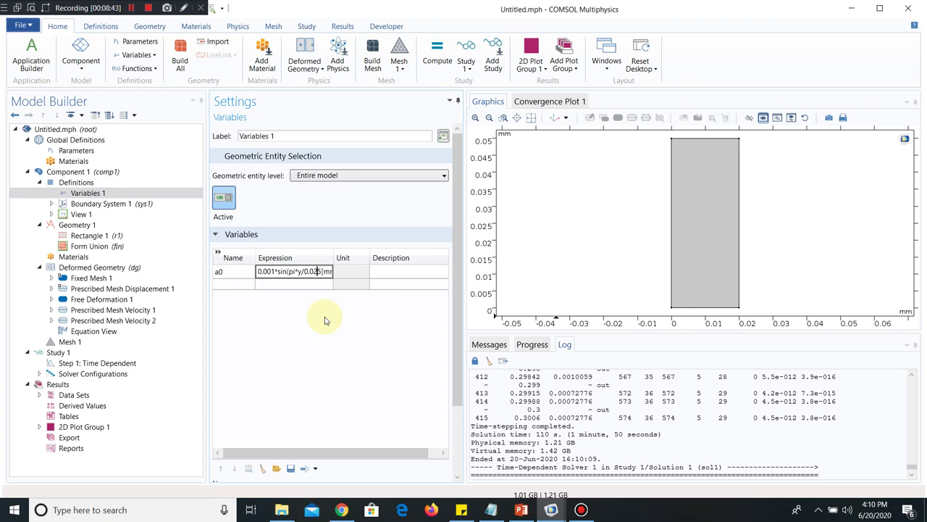
key(Return)
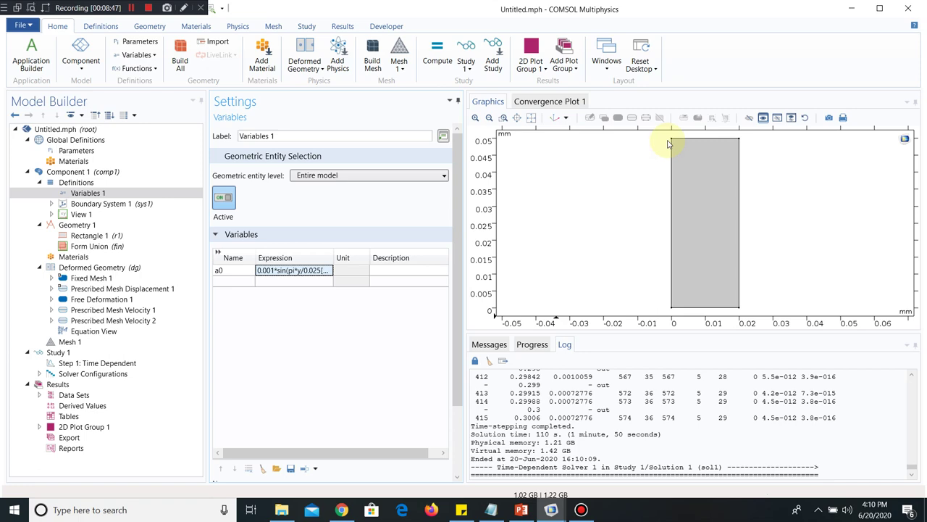
- Recompute the Time Dependent study with the changed a0 expression and stop the solver partway through the run
click(95, 362)
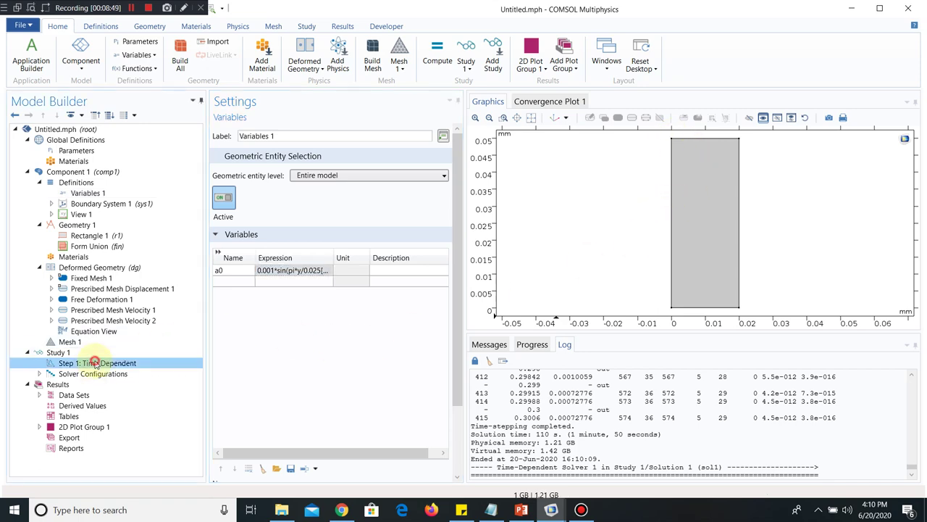
click(247, 129)
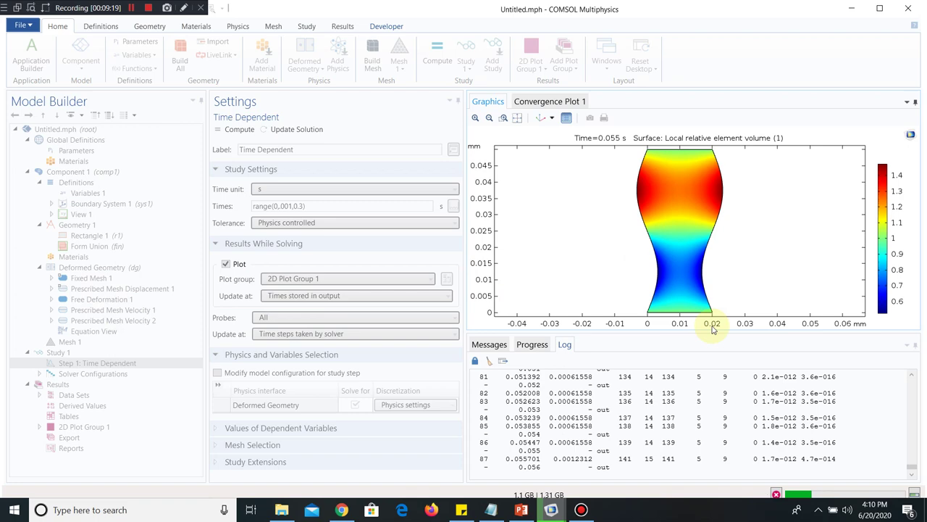
click(775, 493)
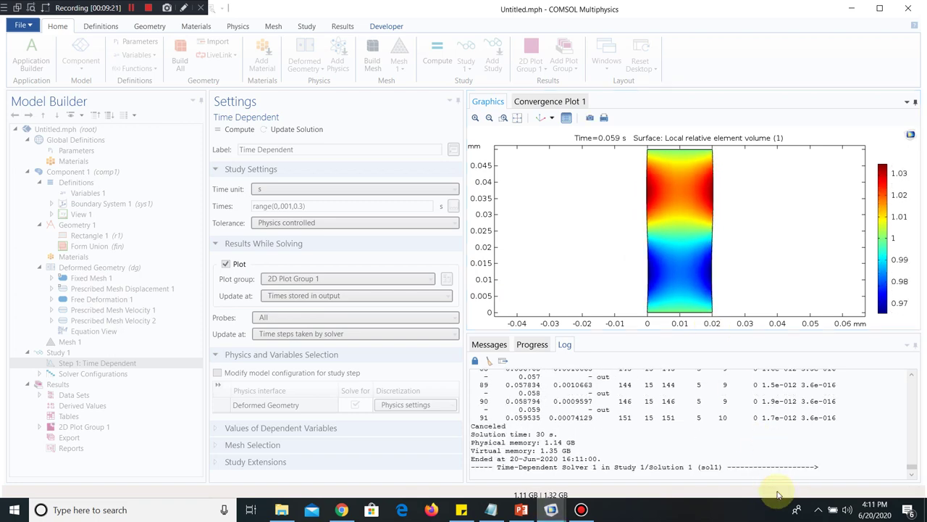
click(517, 279)
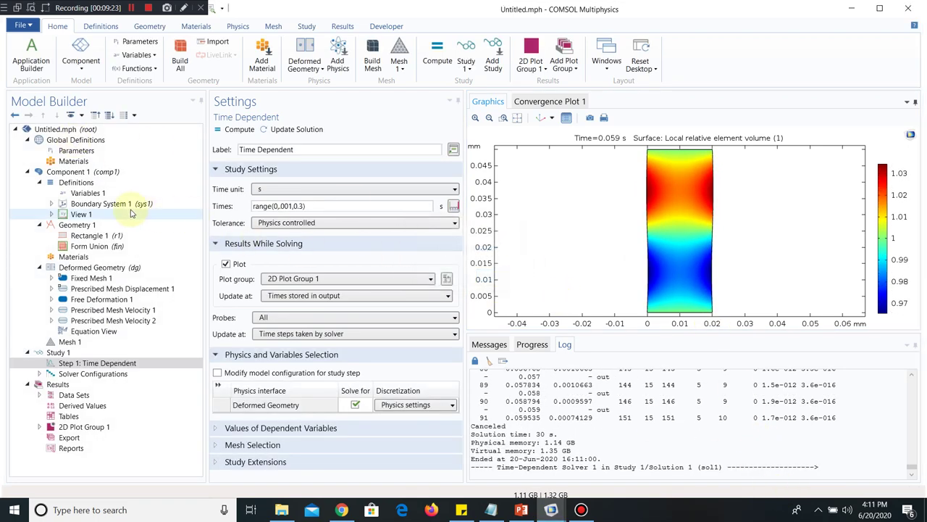
- Set the expression of variable a0 to 0.001*sin(pi*y/0.0125[mm]) and start recomputing the Time Dependent study
click(87, 192)
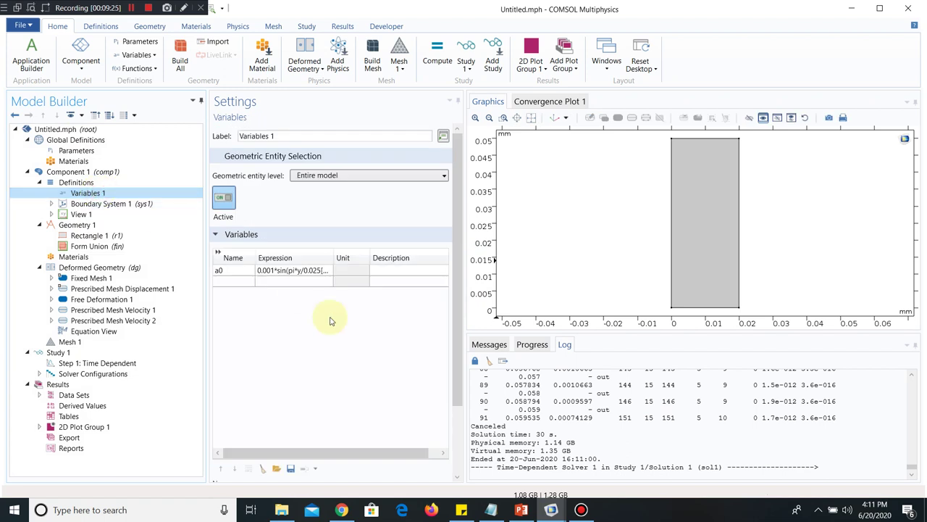
click(319, 272)
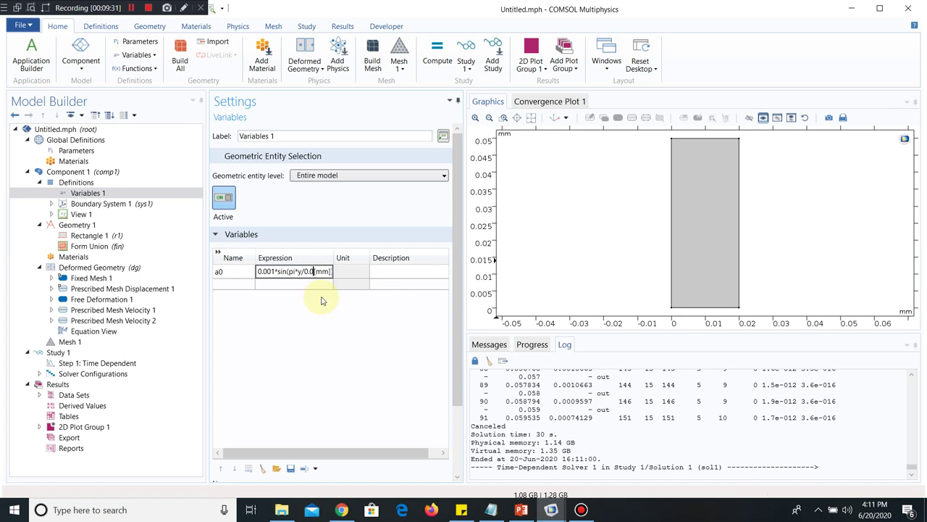
key(Return)
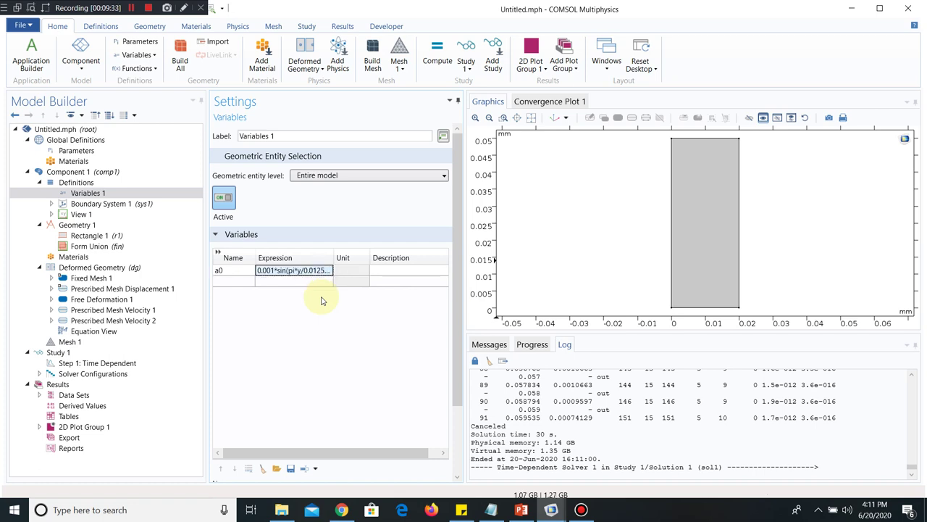
click(133, 364)
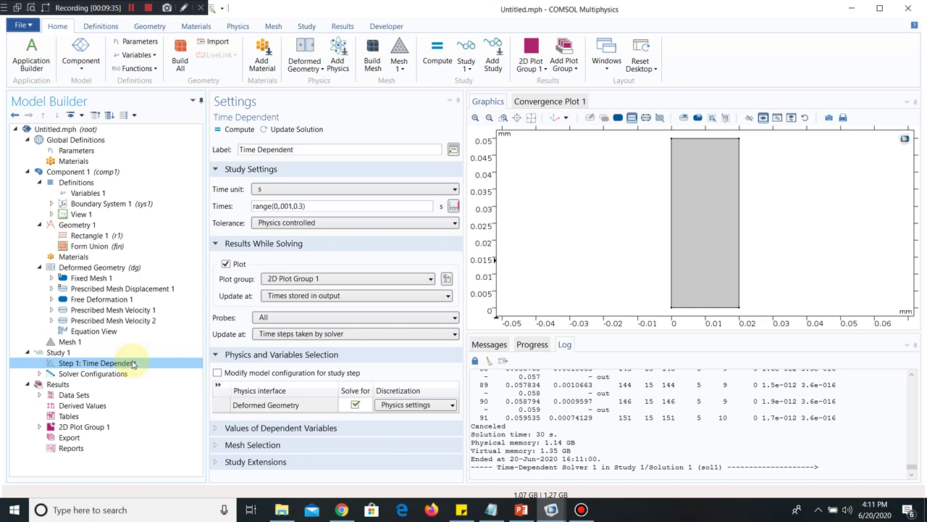
click(239, 130)
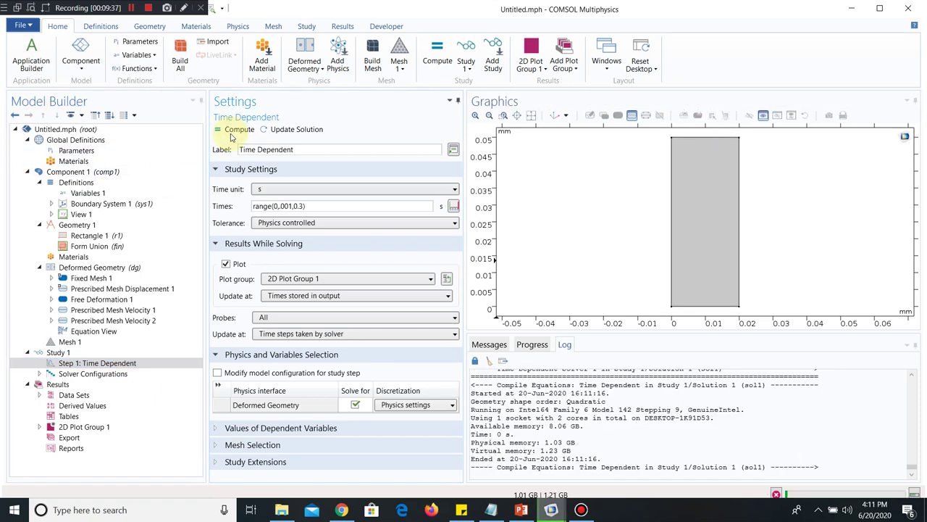